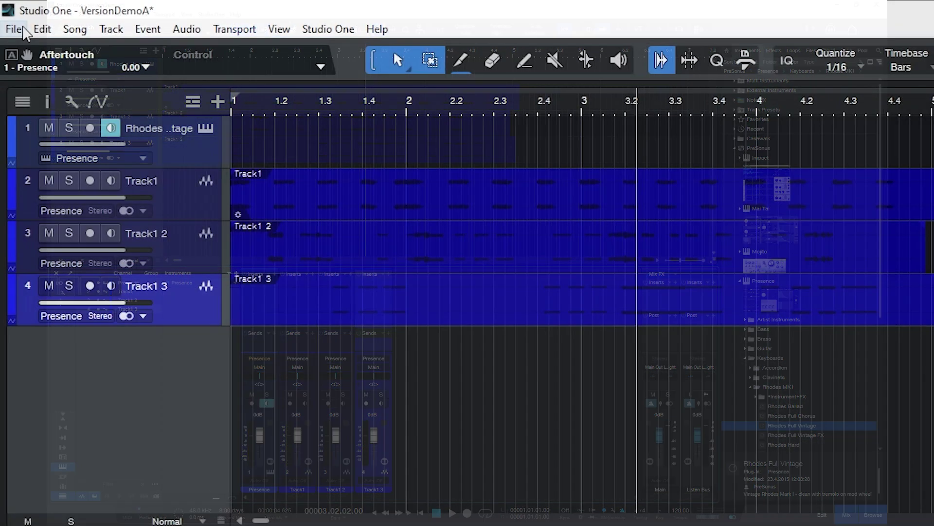
- Save the song as an incremental new version with the description 'DraftMix1'
{"action": "left_click", "coordinate": [20, 30]}
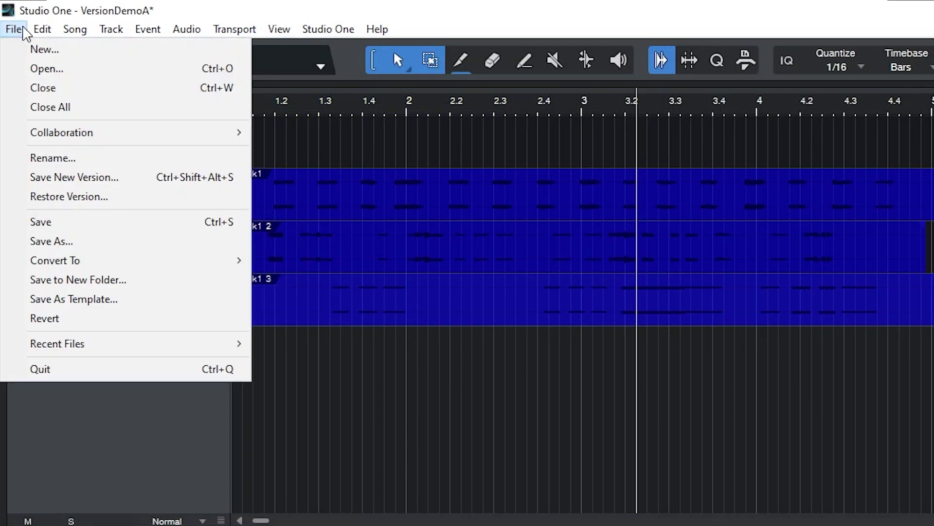
{"action": "left_click", "coordinate": [126, 199]}
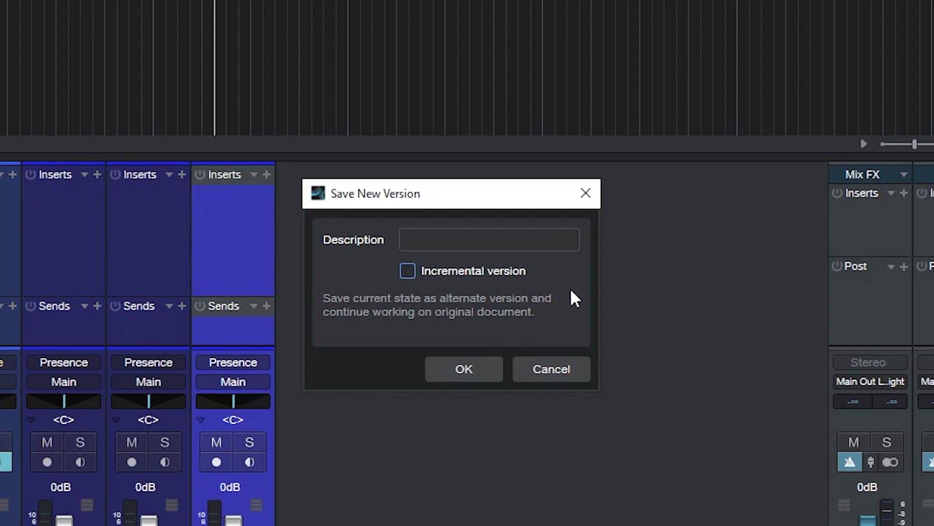
{"action": "left_click", "coordinate": [407, 273]}
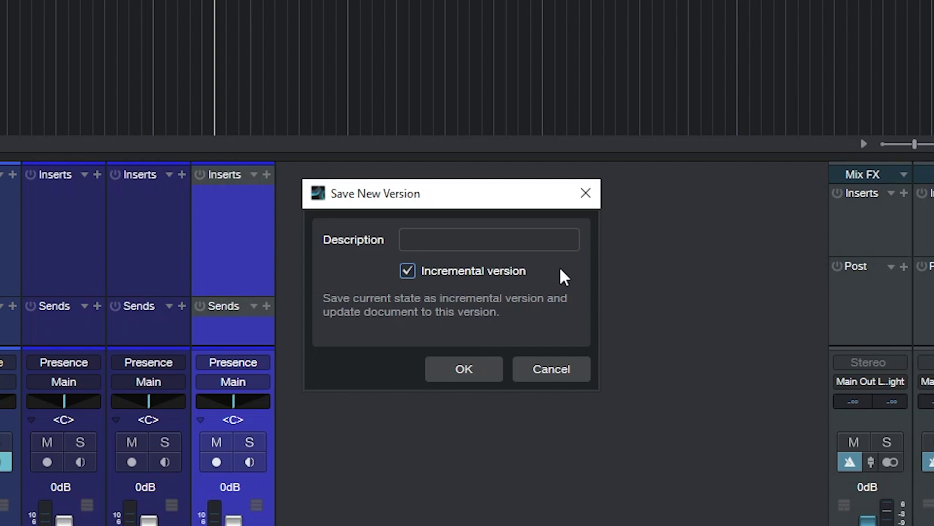
{"action": "left_click", "coordinate": [506, 233]}
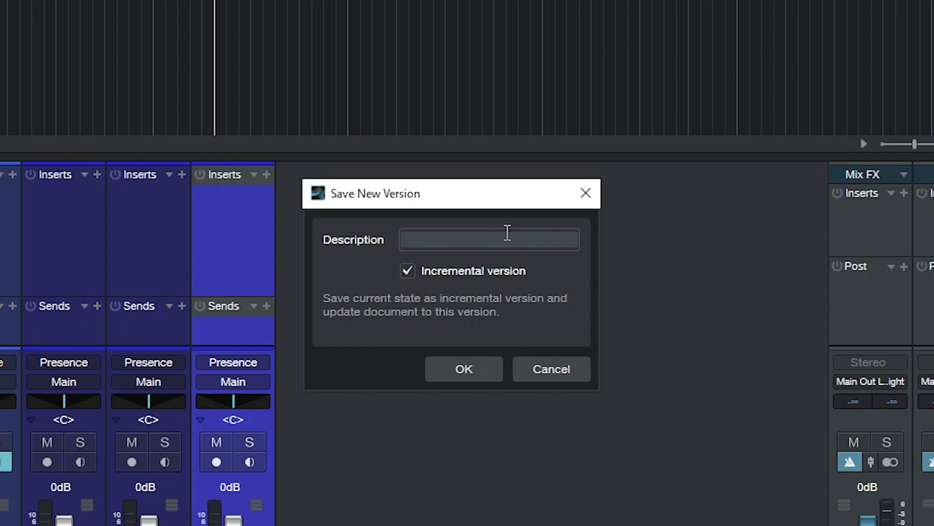
{"action": "type", "text": "DraftMix1"}
{"action": "key", "text": "Return"}
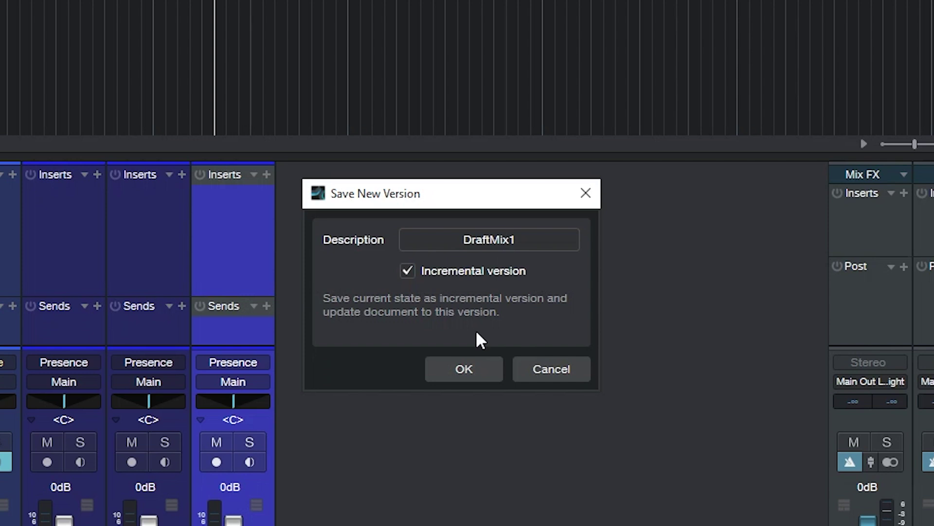
{"action": "left_click", "coordinate": [451, 378]}
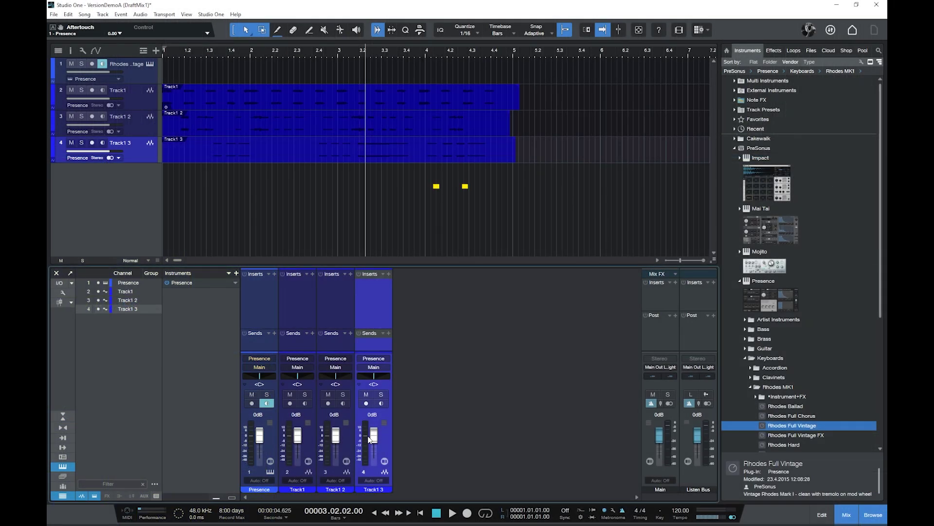
- Set the channel faders to -8.9, -10.4, +10.0 and -5.8 dB and save the song
{"action": "left_click_drag", "start_coordinate": [371, 438], "coordinate": [371, 445]}
{"action": "left_click_drag", "start_coordinate": [263, 440], "coordinate": [259, 446]}
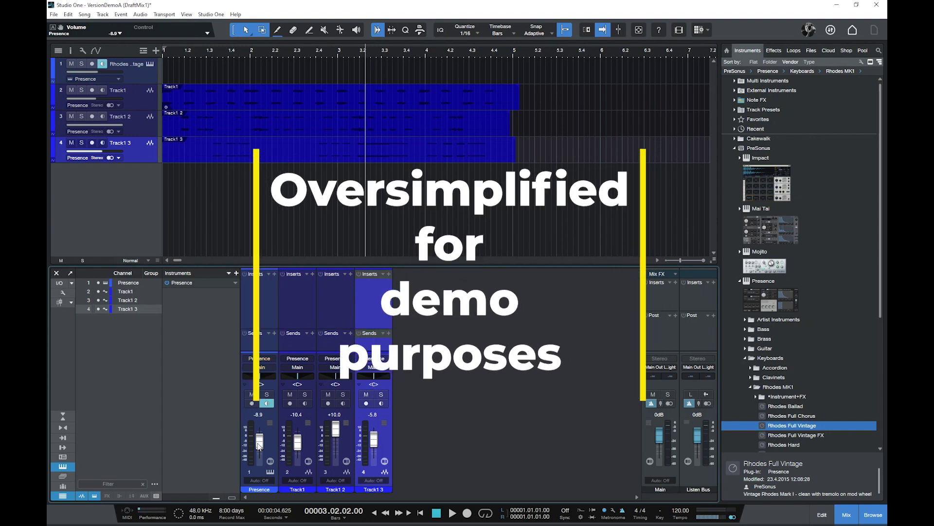
{"action": "key", "text": "ctrl+s"}
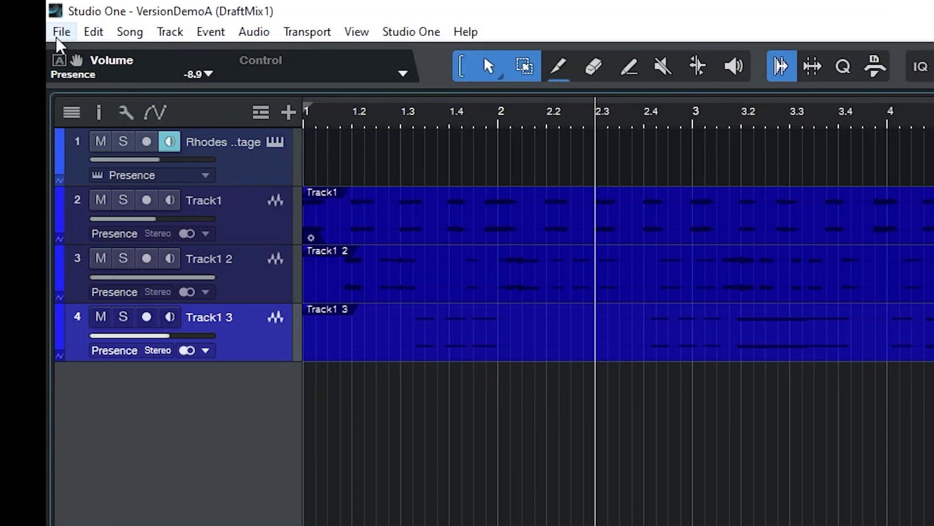
{"action": "left_click", "coordinate": [57, 35]}
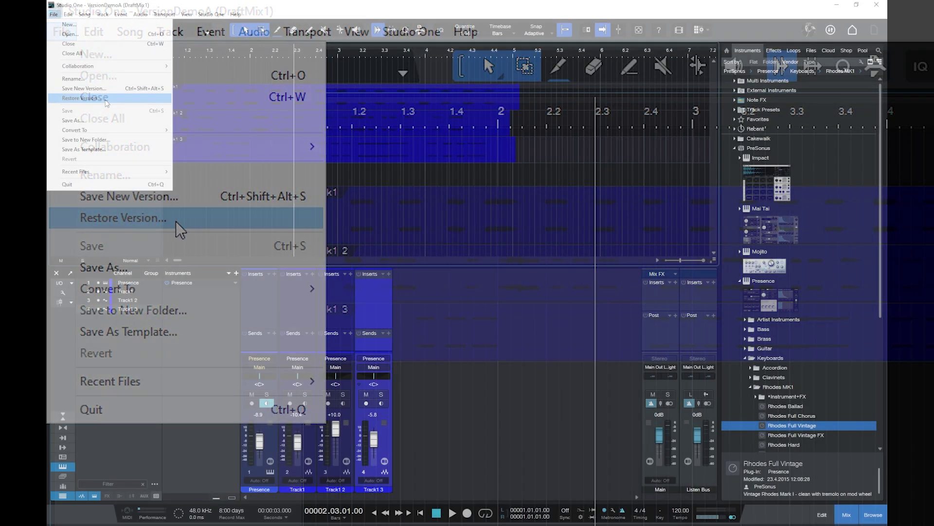
- Review the saved versions list and select the Original VersionDemoA entry
{"action": "left_click", "coordinate": [106, 99]}
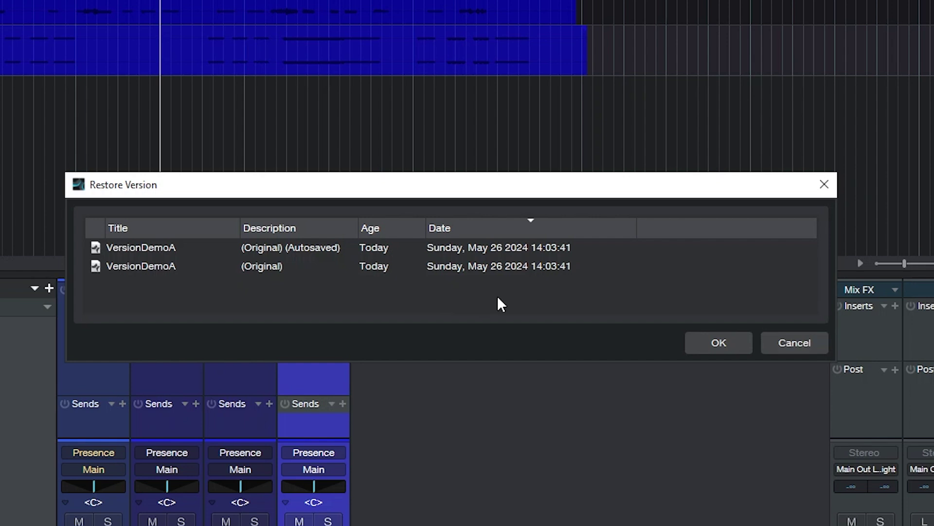
{"action": "left_click", "coordinate": [524, 303]}
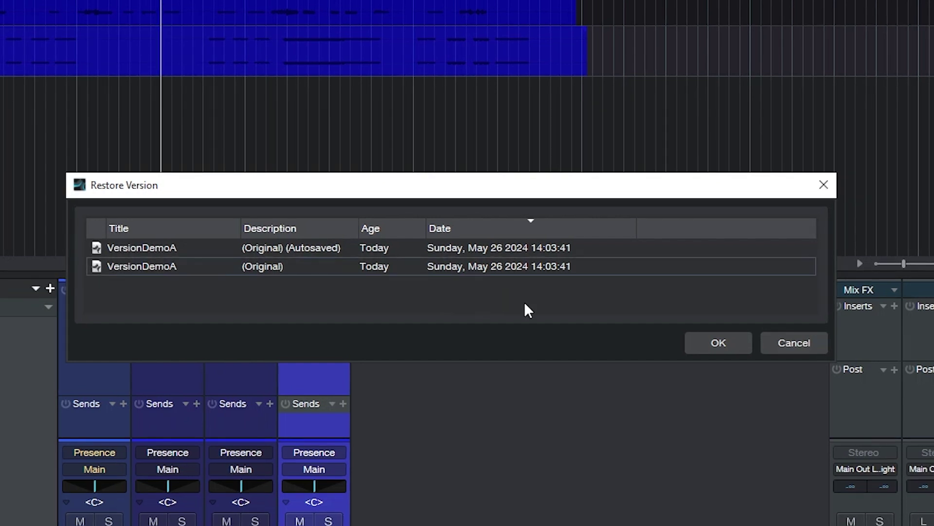
{"action": "left_click", "coordinate": [402, 266]}
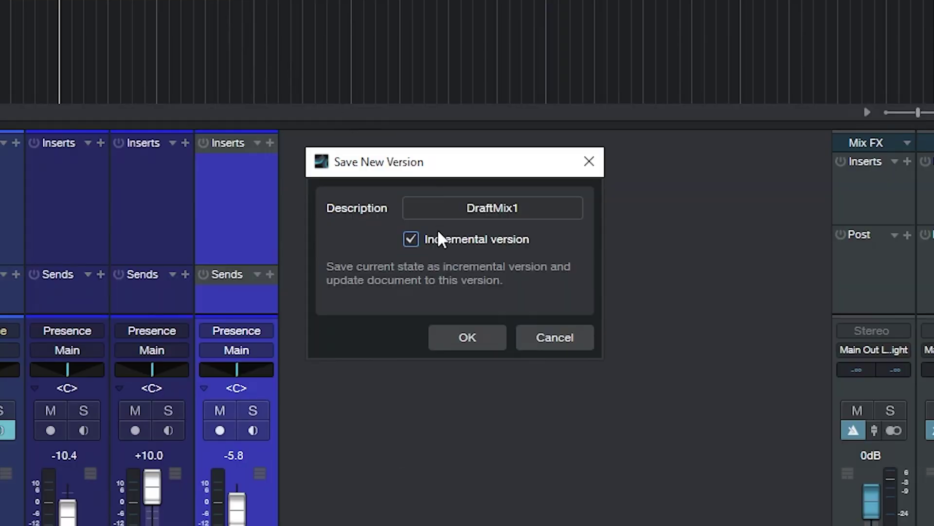
- Save a non-incremental version described '2024-05-26 PreMixChanges'
{"action": "left_click", "coordinate": [408, 240]}
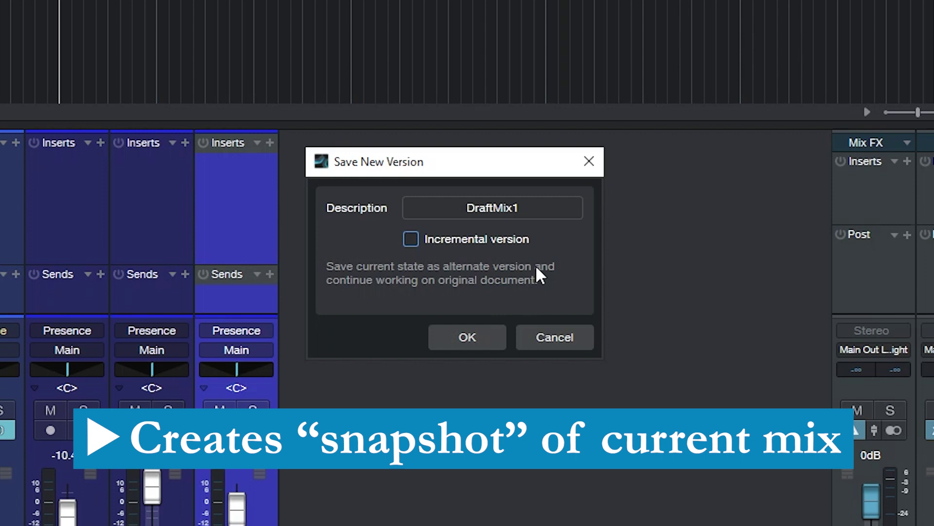
{"action": "double_click", "coordinate": [541, 208]}
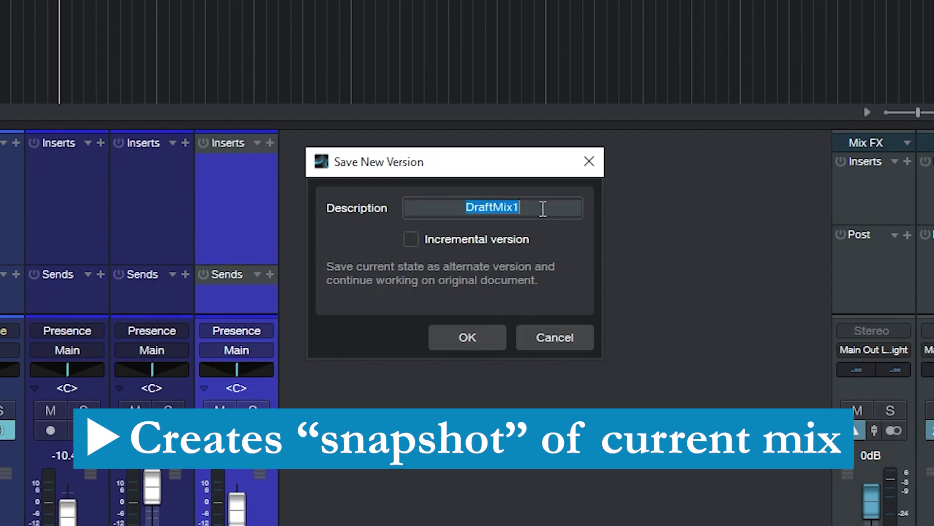
{"action": "type", "text": "2024"}
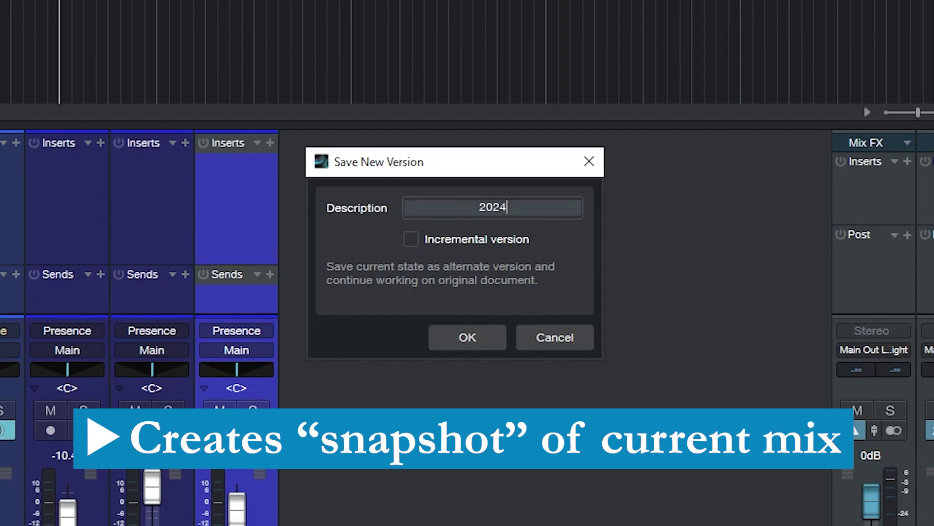
{"action": "type", "text": "-05-26 "}
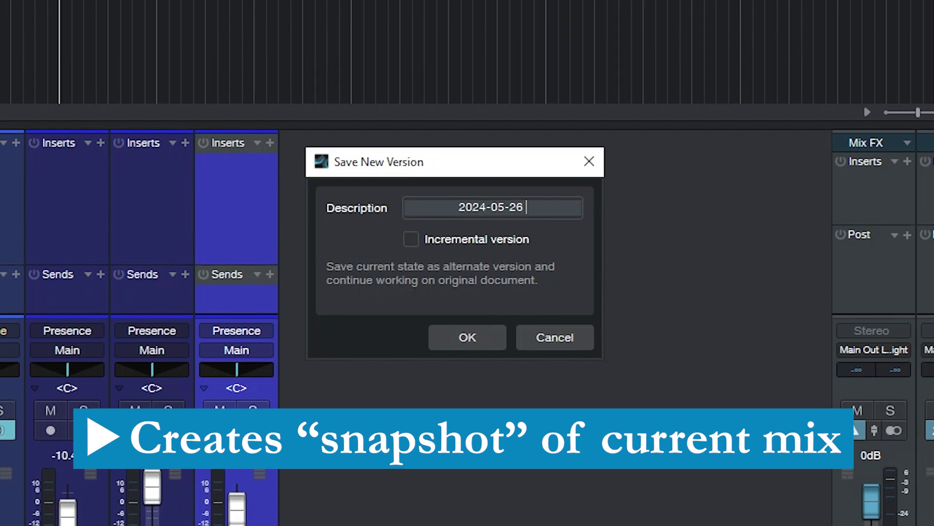
{"action": "type", "text": "PreMixChanges"}
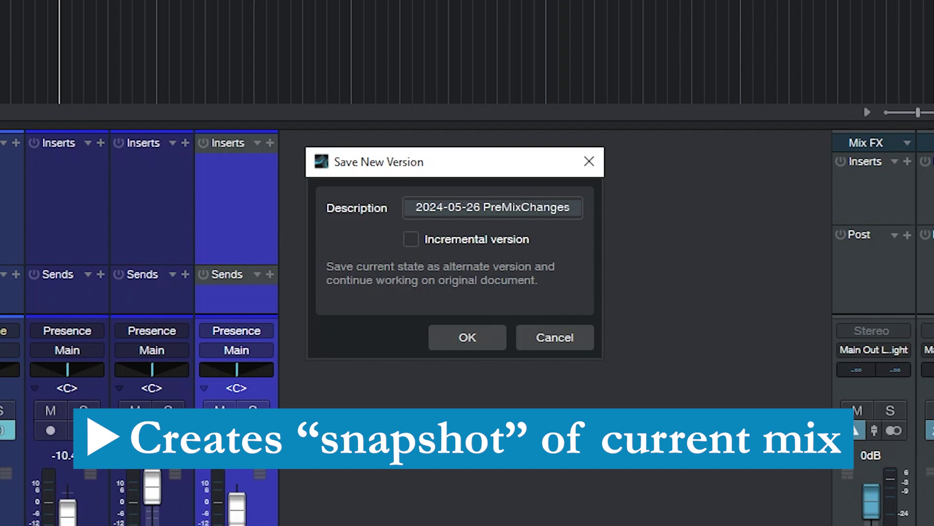
{"action": "left_click", "coordinate": [469, 336]}
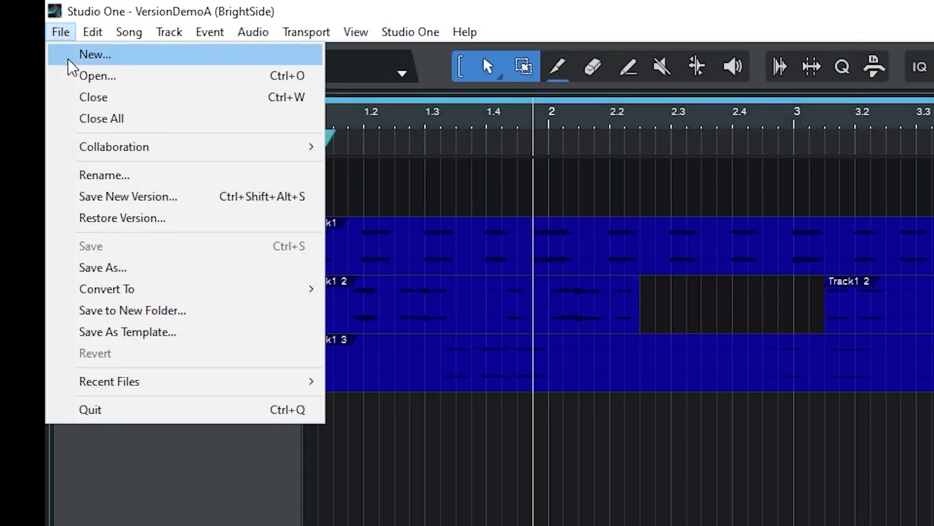
- Restore the '2024-05-26 PreMixChanges' snapshot from the saved versions list
{"action": "left_click", "coordinate": [173, 220]}
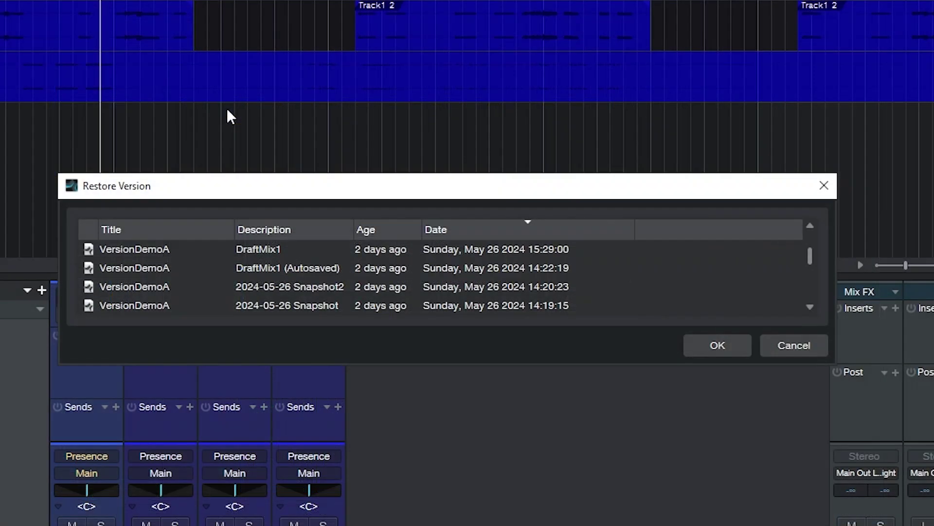
{"action": "scroll", "coordinate": [438, 285], "scroll_direction": "down", "scroll_amount": 5}
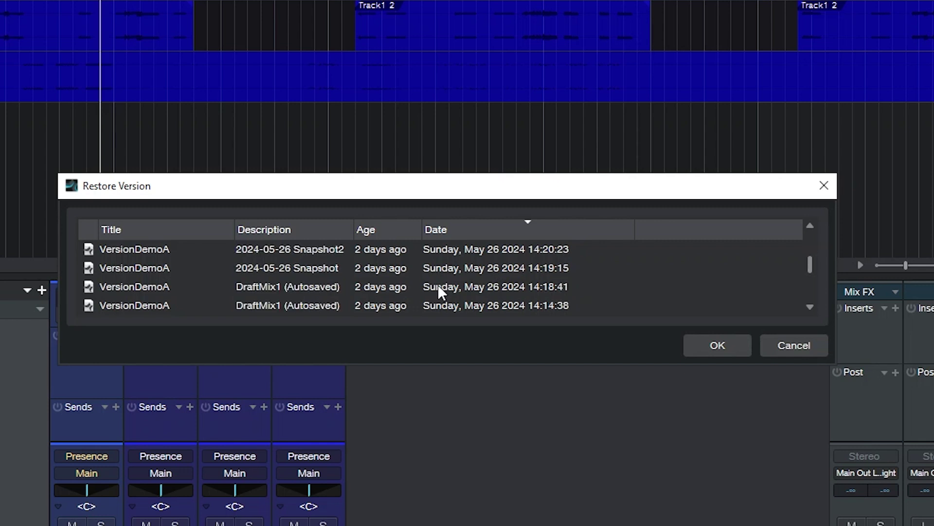
{"action": "scroll", "coordinate": [438, 285], "scroll_direction": "down", "scroll_amount": 2}
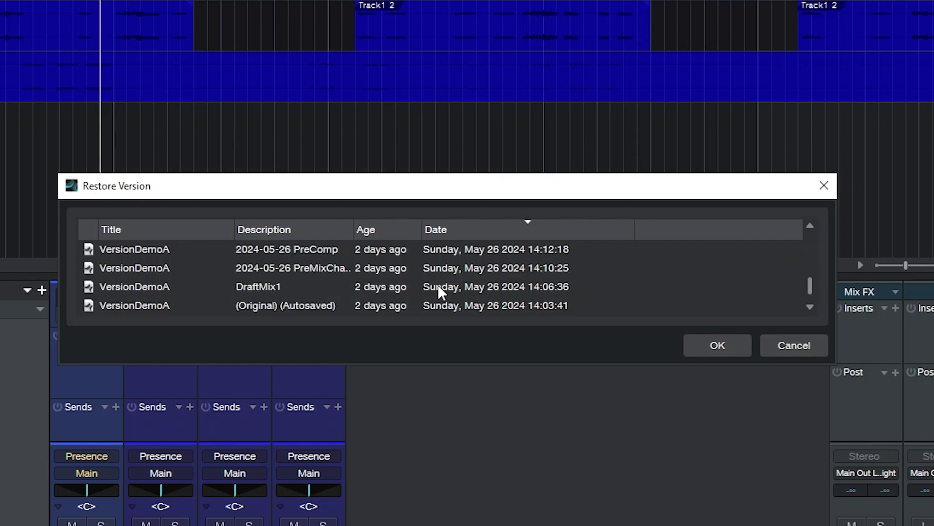
{"action": "left_click", "coordinate": [306, 270]}
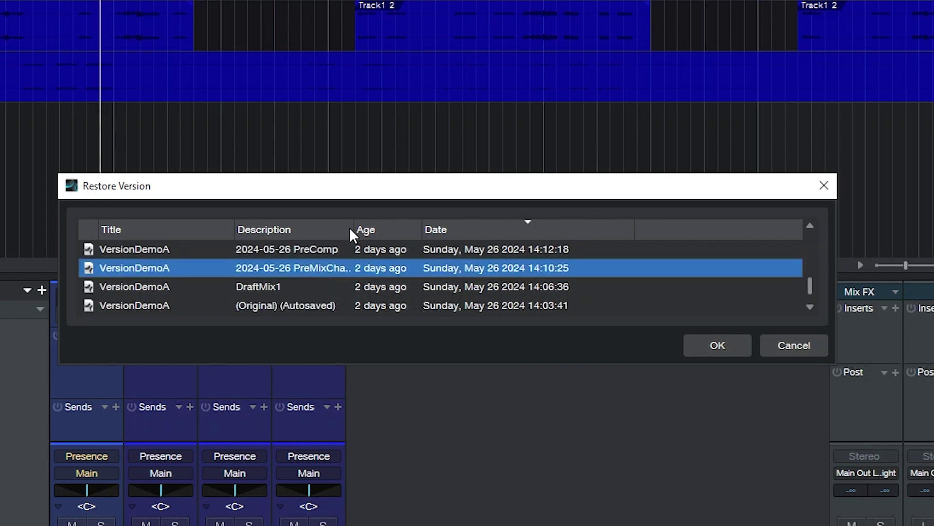
{"action": "left_click_drag", "start_coordinate": [363, 226], "coordinate": [412, 228]}
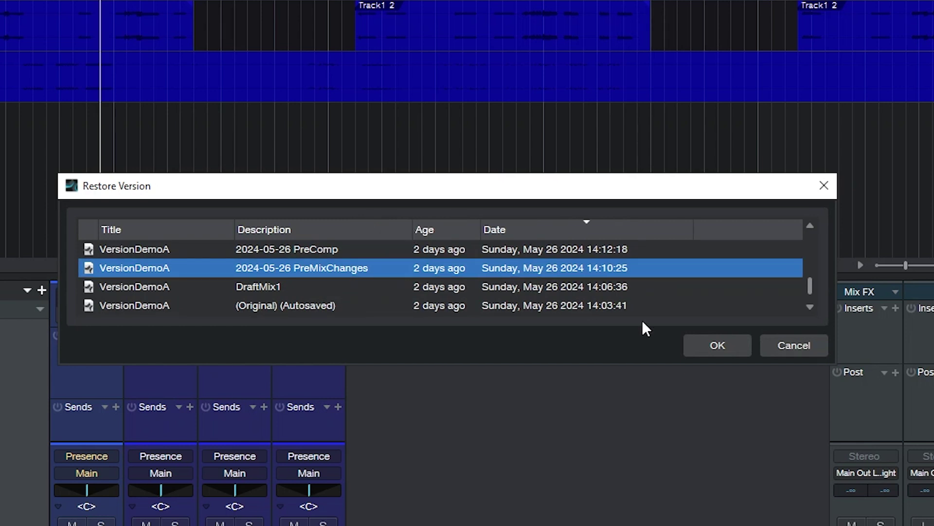
{"action": "left_click", "coordinate": [716, 345]}
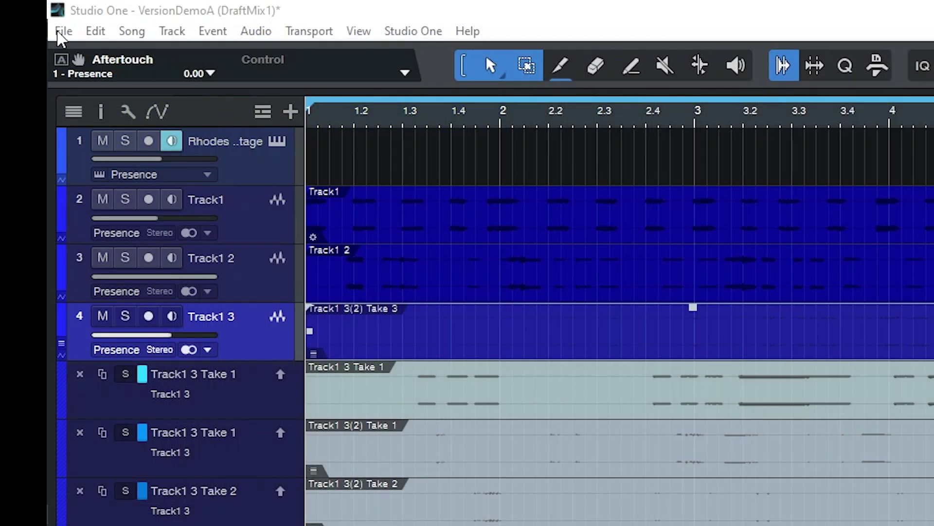
- Begin a new version with a '-05-26 PreComp' description
{"action": "left_click", "coordinate": [52, 14]}
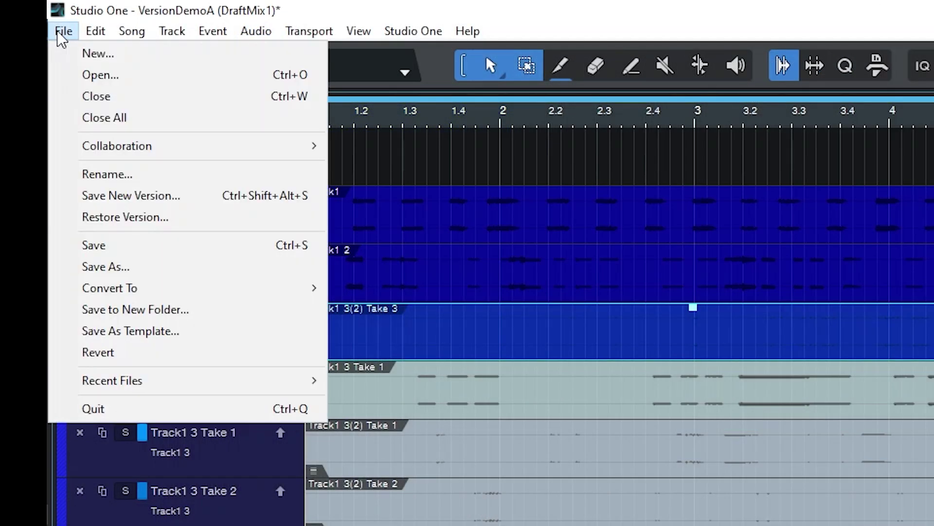
{"action": "left_click", "coordinate": [145, 195]}
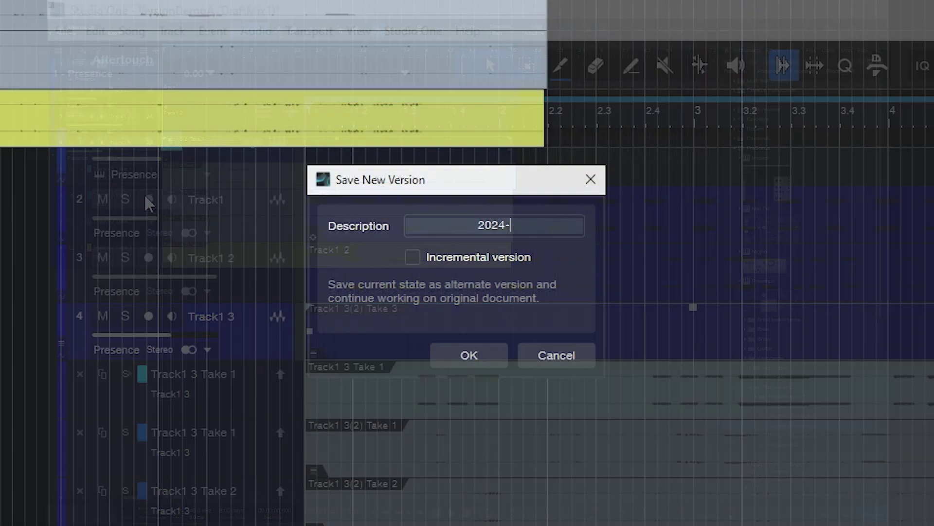
{"action": "type", "text": "-05-26 Pre"}
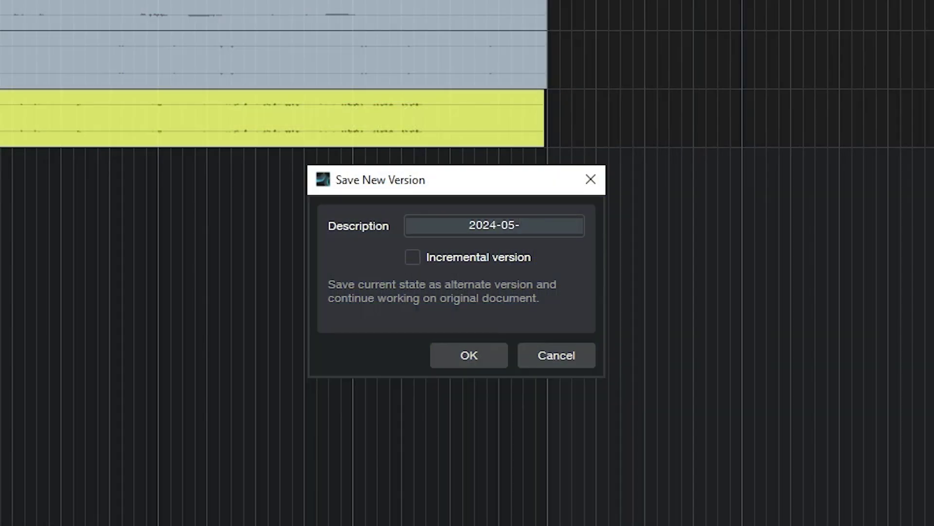
{"action": "type", "text": "Comp"}
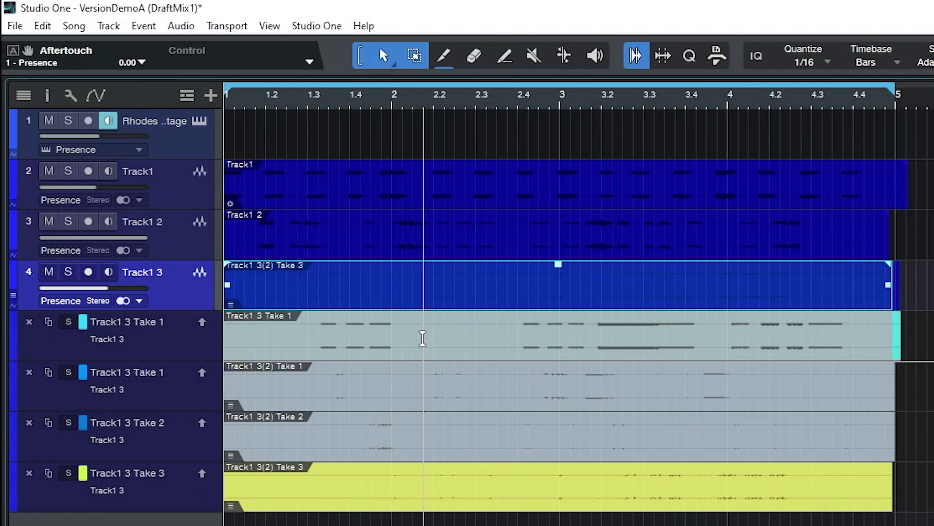
- Comp Track 3 from Take 1, the second Take 1 and Take 3 sections
{"action": "left_click_drag", "start_coordinate": [423, 338], "coordinate": [297, 338]}
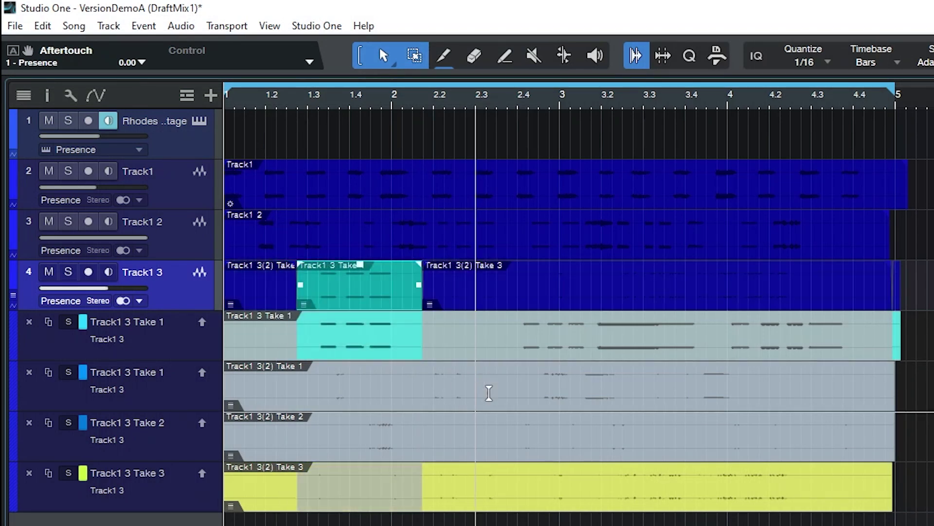
{"action": "left_click_drag", "start_coordinate": [476, 398], "coordinate": [641, 399]}
{"action": "left_click_drag", "start_coordinate": [824, 482], "coordinate": [683, 481]}
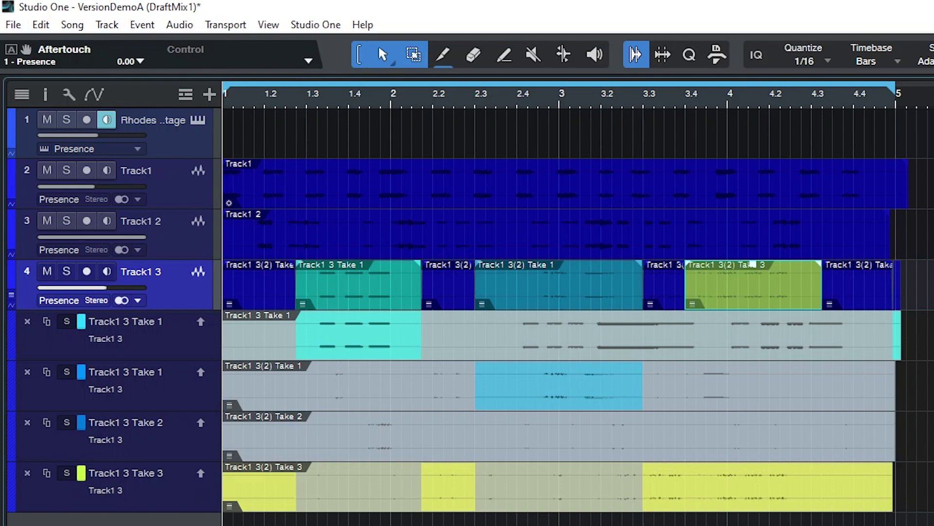
- Save a new version described '2024-05-26 PostComp'
{"action": "left_click", "coordinate": [13, 24]}
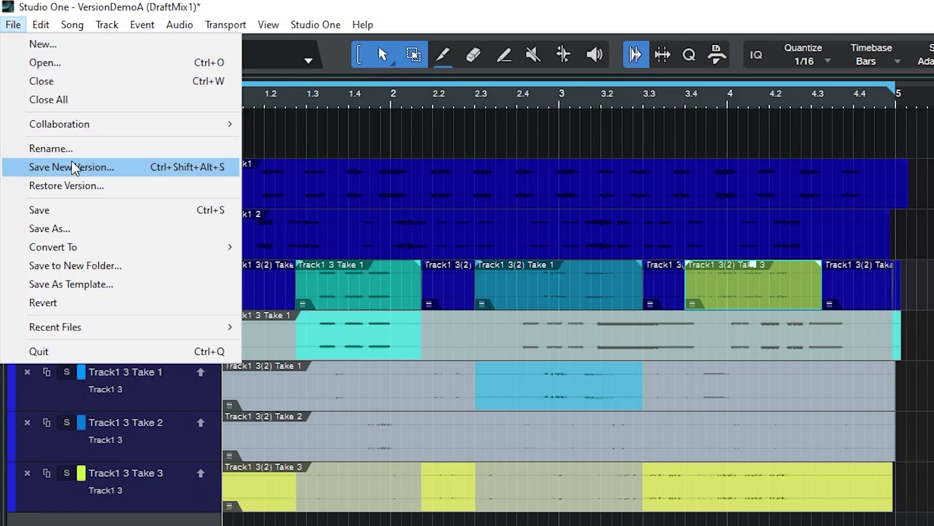
{"action": "left_click", "coordinate": [73, 168]}
{"action": "type", "text": "2024-05-26 PostComp"}
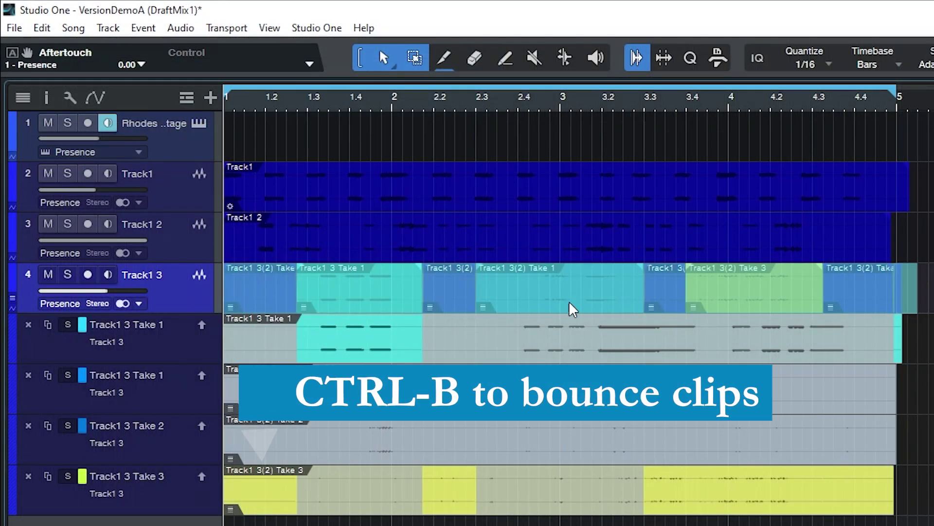
- Bounce the Track 3 comp into a single event with Ctrl+B
{"action": "key", "text": "ctrl+b"}
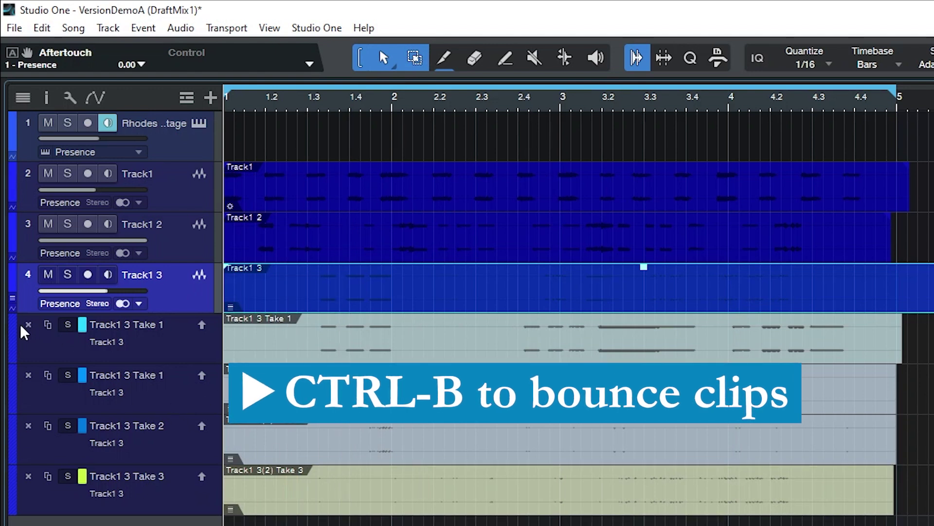
{"action": "left_click", "coordinate": [183, 344]}
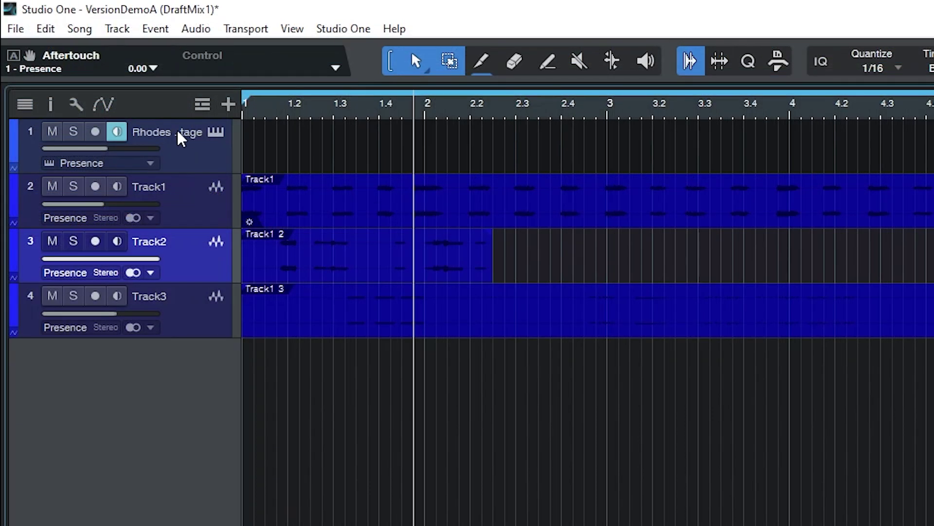
- Import song data from 'VersionDemoA (2024-05-26 Snapshot2)' in the History folder
{"action": "left_click", "coordinate": [93, 31]}
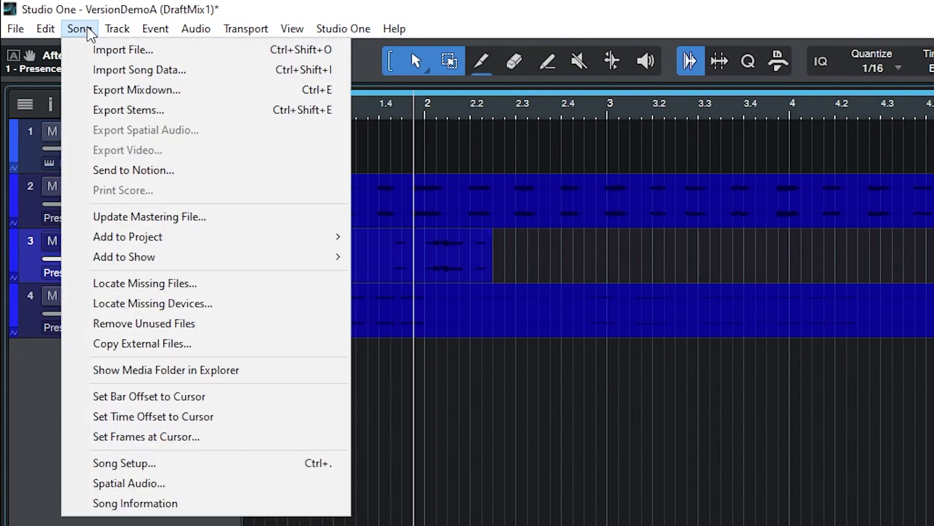
{"action": "left_click", "coordinate": [113, 71]}
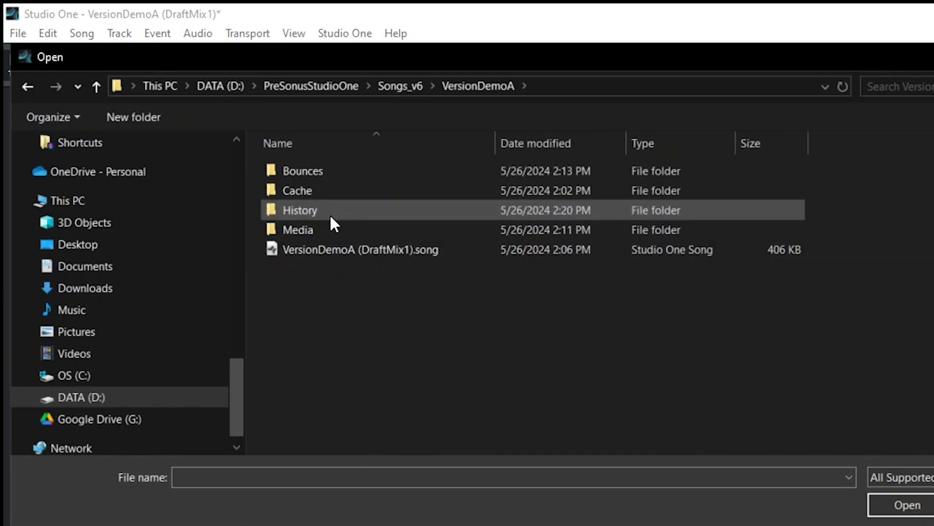
{"action": "double_click", "coordinate": [326, 208]}
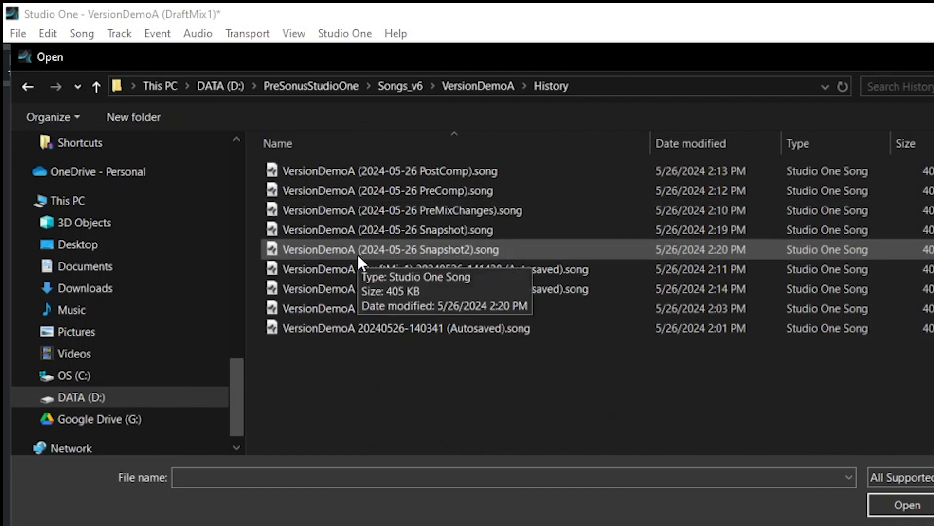
{"action": "left_click", "coordinate": [329, 248]}
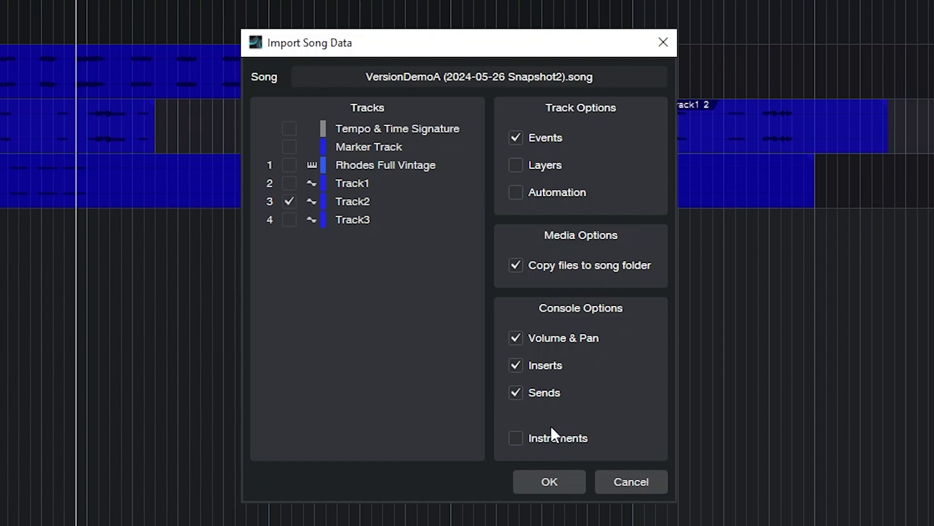
- Import Track2 and move its middle Track1 2 event into Track2's gap
{"action": "left_click", "coordinate": [528, 480]}
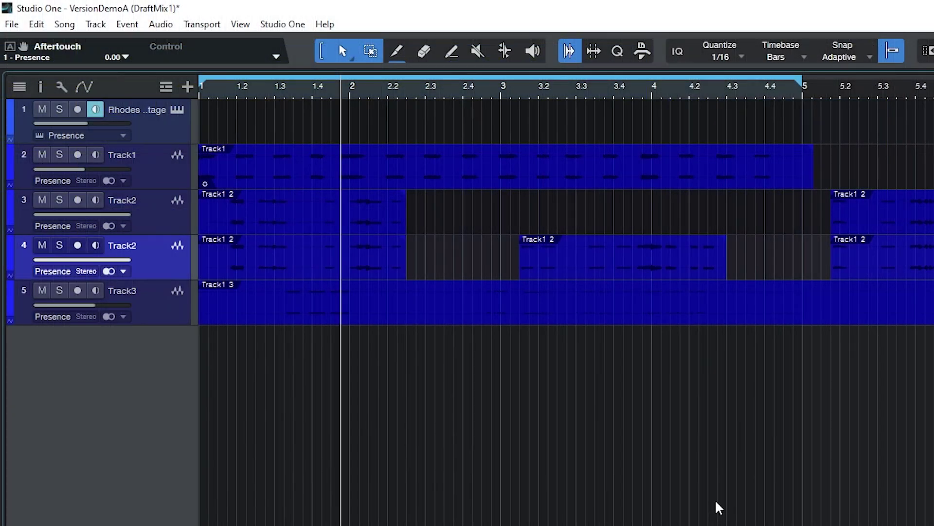
{"action": "left_click", "coordinate": [612, 262]}
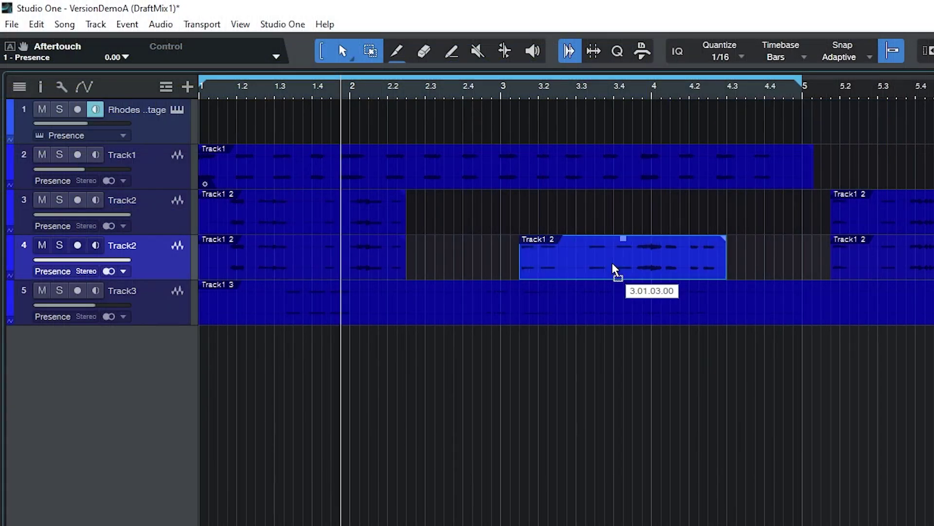
{"action": "left_click_drag", "start_coordinate": [612, 261], "coordinate": [612, 220]}
- Remove the extra imported track
{"action": "key", "text": "Down"}
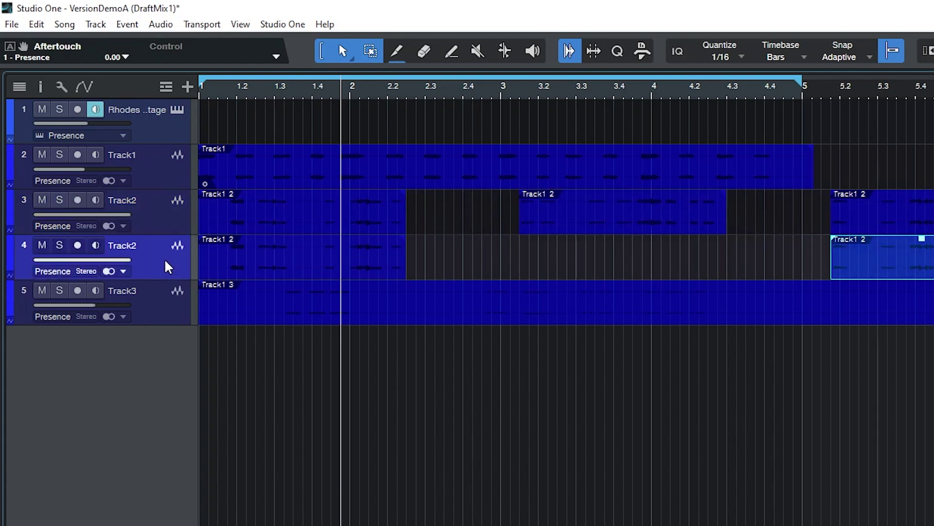
{"action": "right_click", "coordinate": [165, 261]}
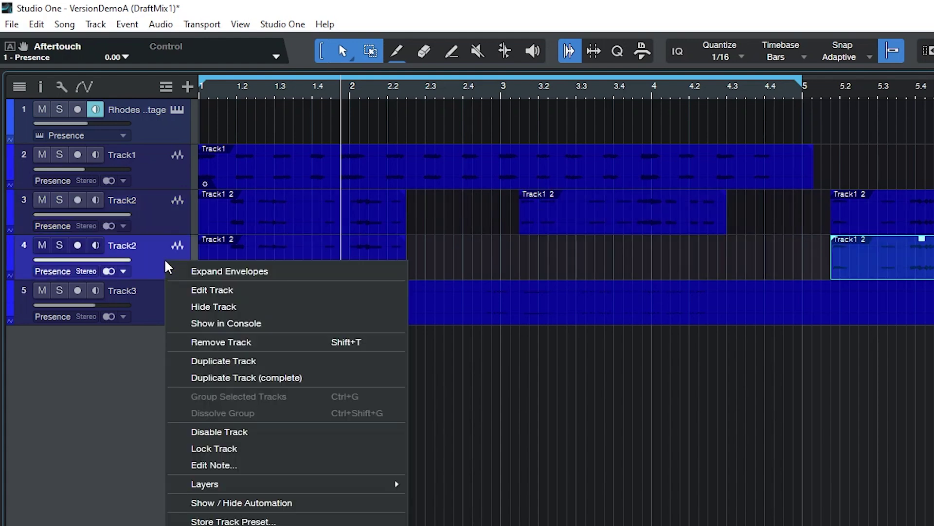
{"action": "left_click", "coordinate": [224, 342]}
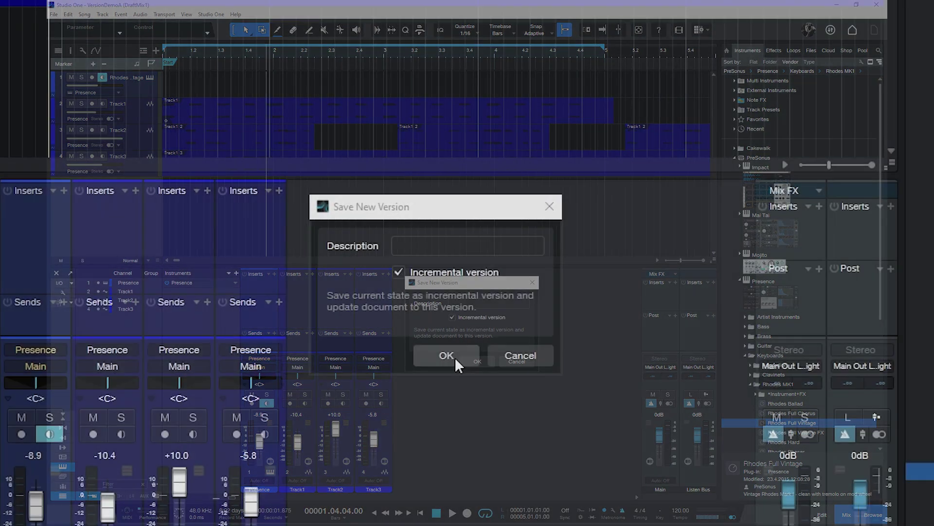
- Save the incremental version with the description 'StaticMix'
{"action": "left_click", "coordinate": [482, 303]}
{"action": "type", "text": "StaticMix"}
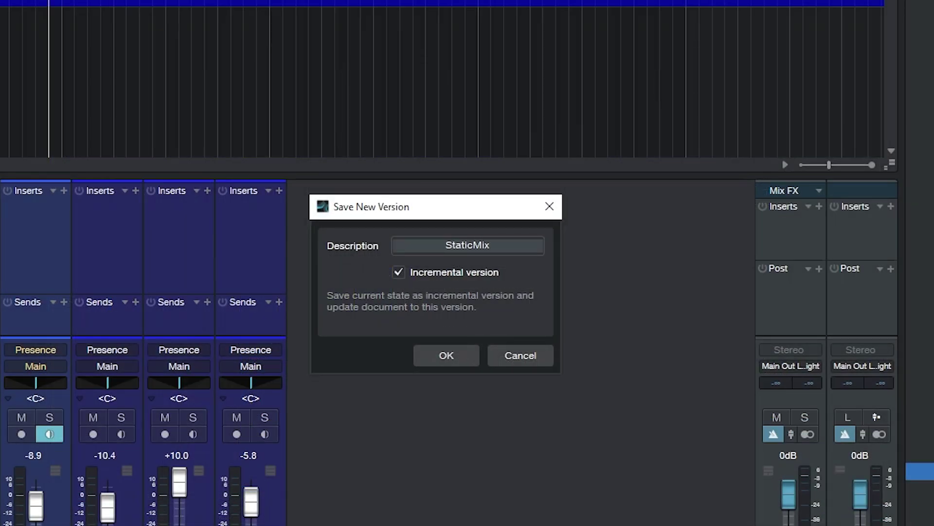
{"action": "left_click", "coordinate": [463, 353]}
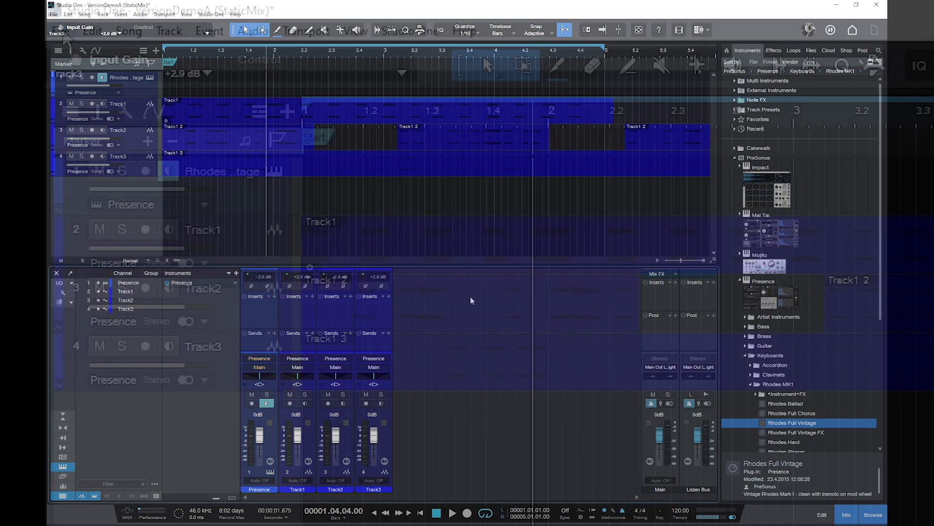
- Save the StaticMix version, then save a new version named 'BrightSide'
{"action": "left_click", "coordinate": [53, 14]}
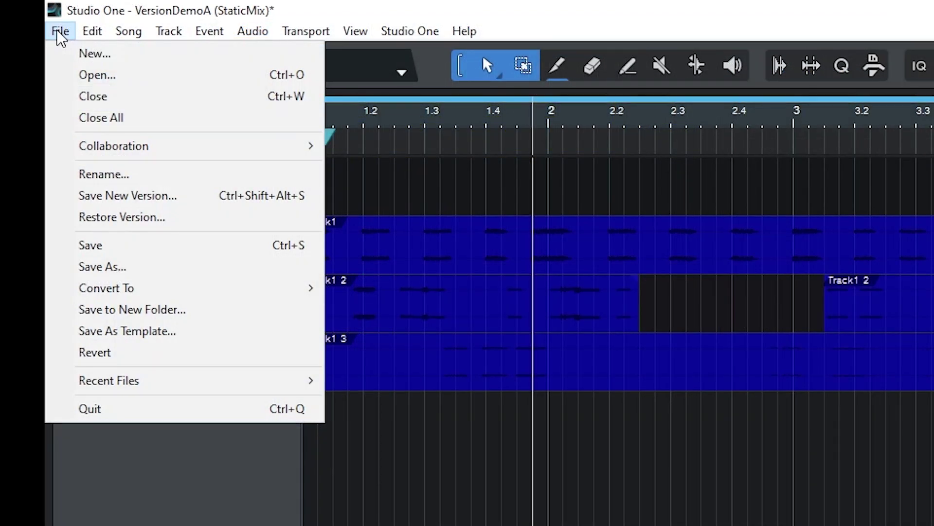
{"action": "left_click", "coordinate": [108, 254]}
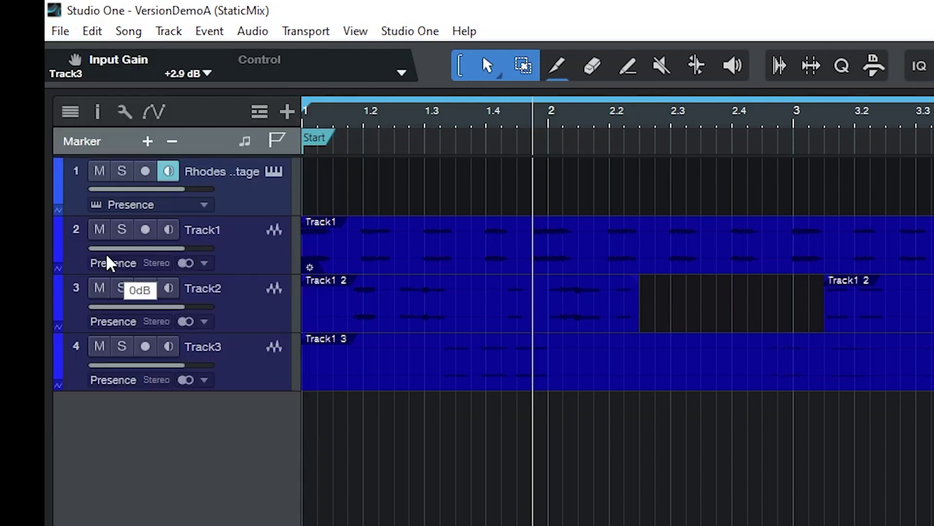
{"action": "left_click", "coordinate": [61, 31]}
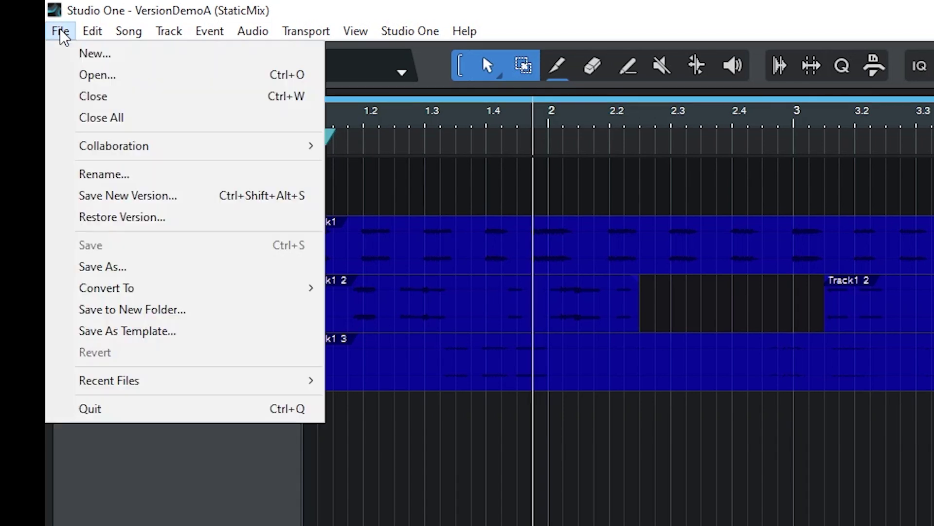
{"action": "left_click", "coordinate": [163, 196]}
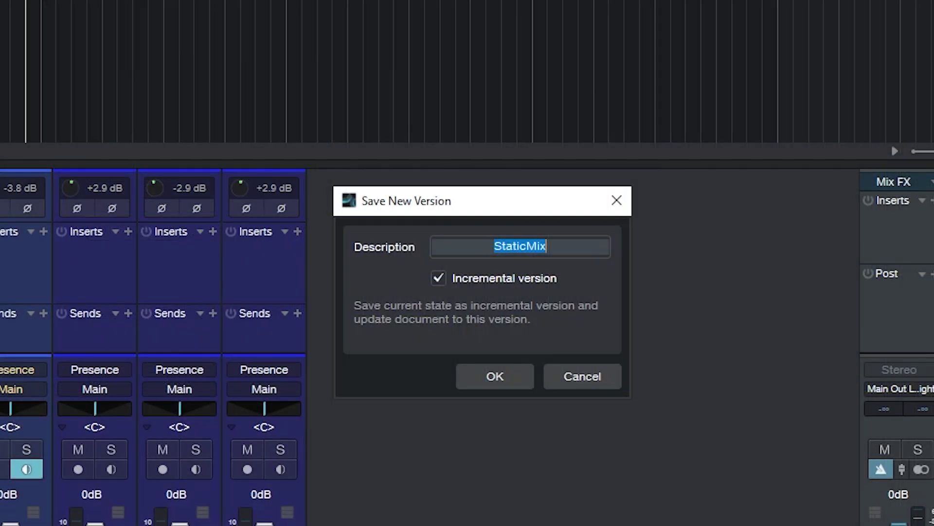
{"action": "type", "text": "B"}
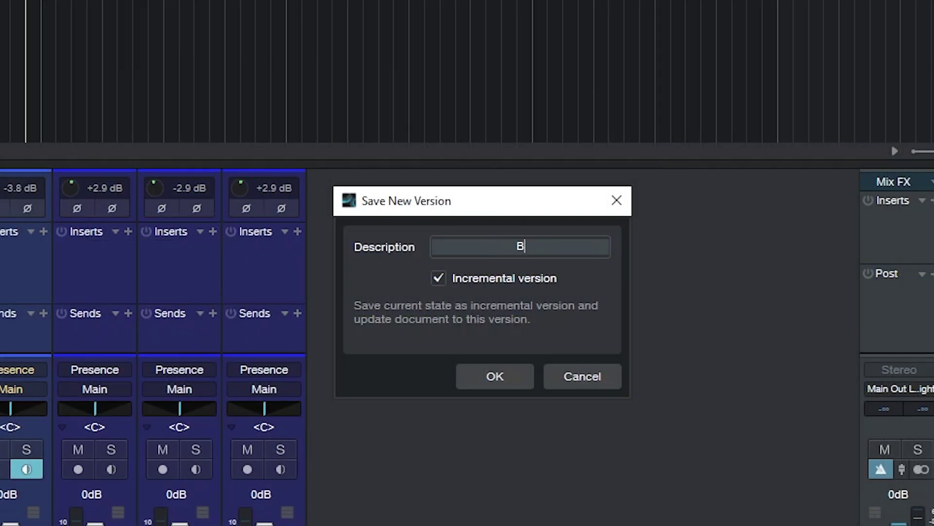
{"action": "type", "text": "rightSide"}
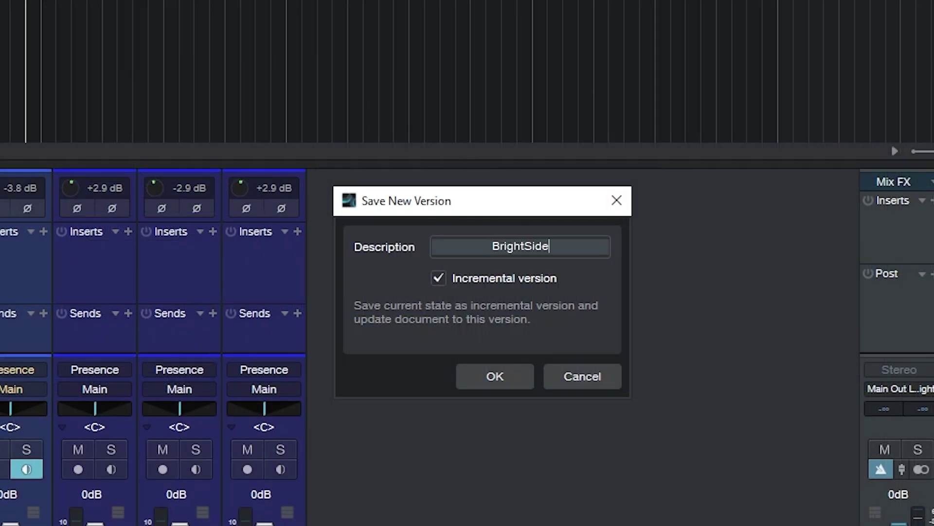
{"action": "left_click", "coordinate": [494, 376]}
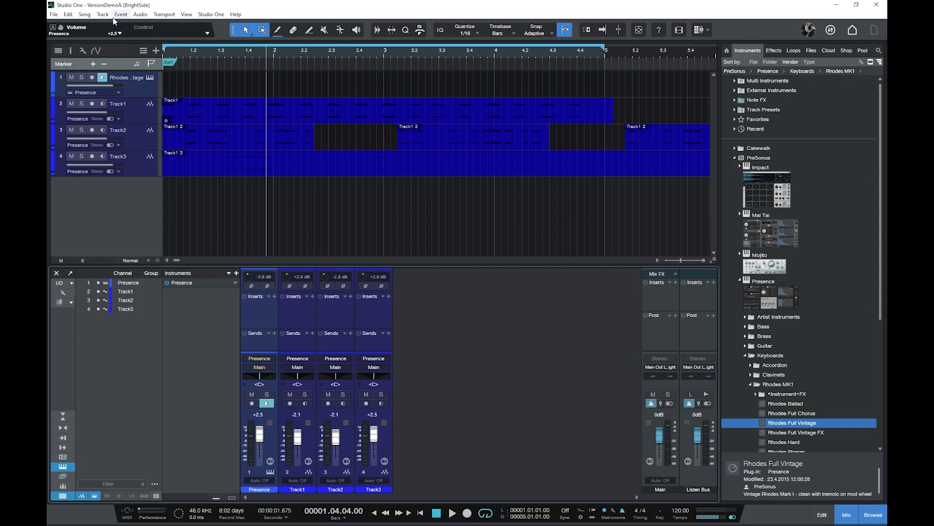
- Restore the StaticMix version of the song
{"action": "left_click", "coordinate": [64, 31]}
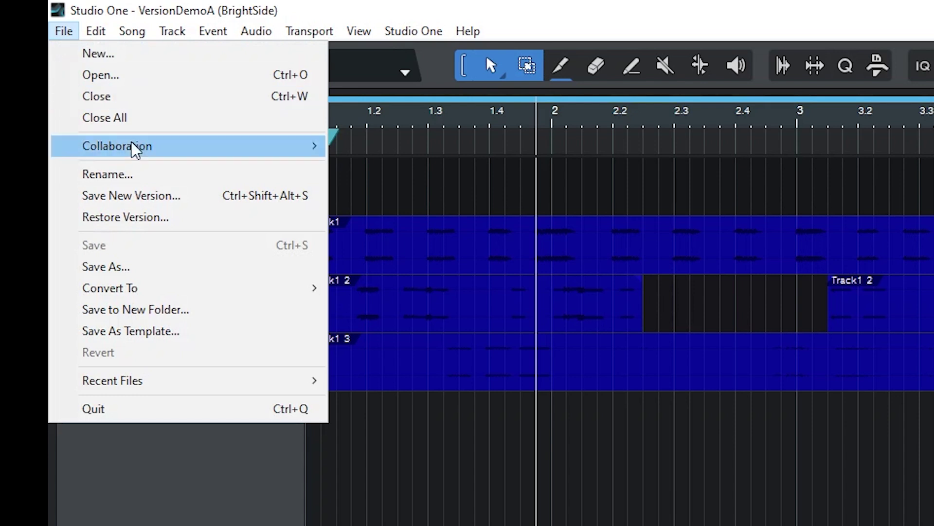
{"action": "left_click", "coordinate": [142, 216]}
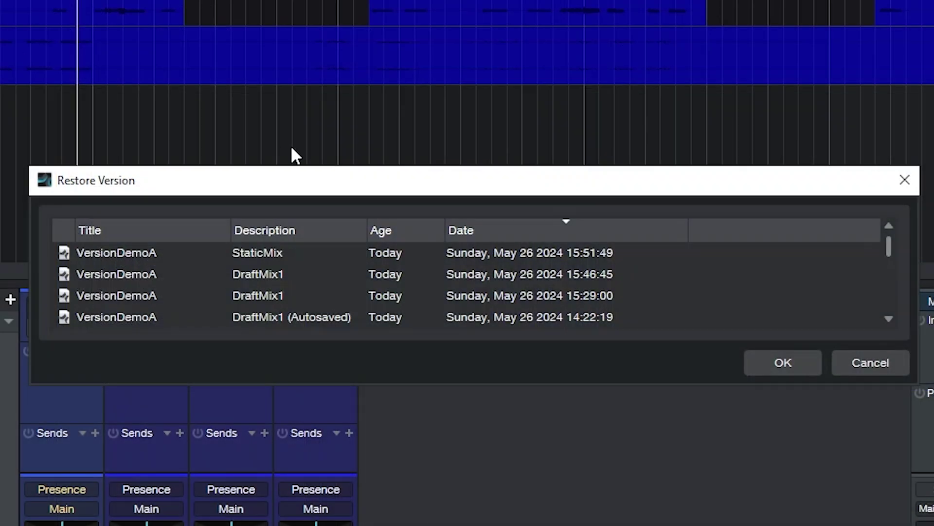
{"action": "left_click", "coordinate": [311, 254]}
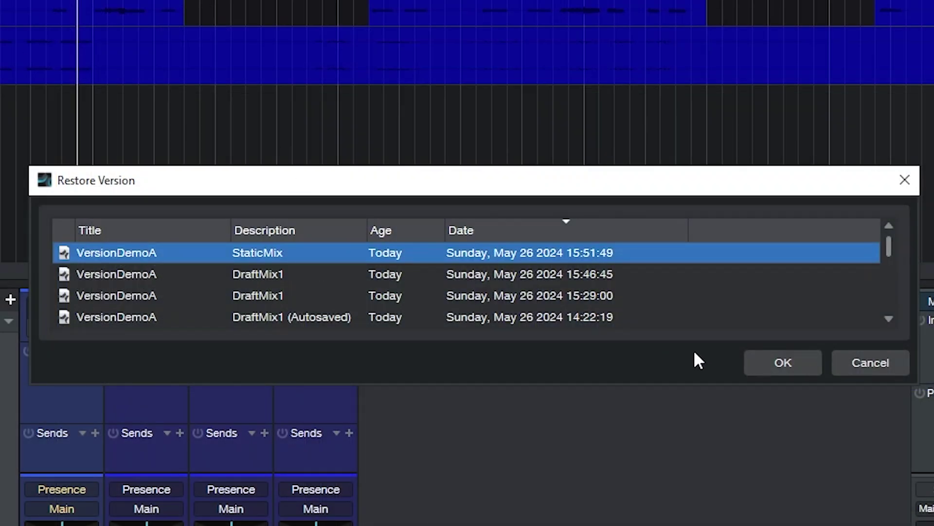
{"action": "left_click", "coordinate": [763, 362]}
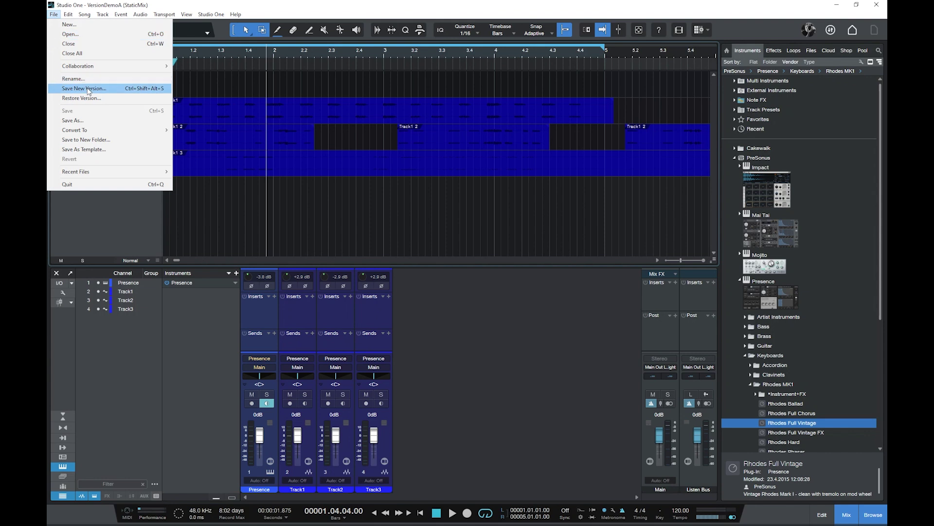
- Save it as a new incremental version named 'DarkSide'
{"action": "left_click", "coordinate": [88, 91]}
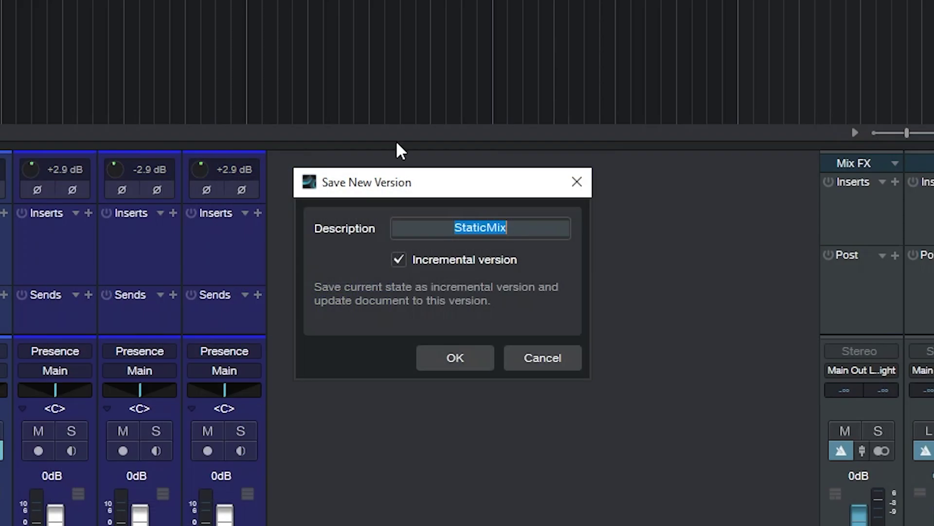
{"action": "type", "text": "DarkSide"}
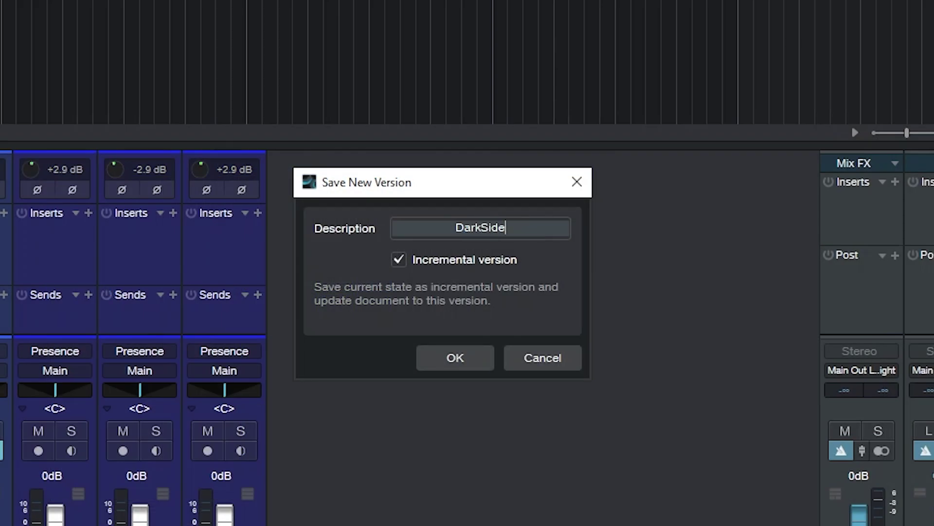
{"action": "left_click", "coordinate": [447, 350]}
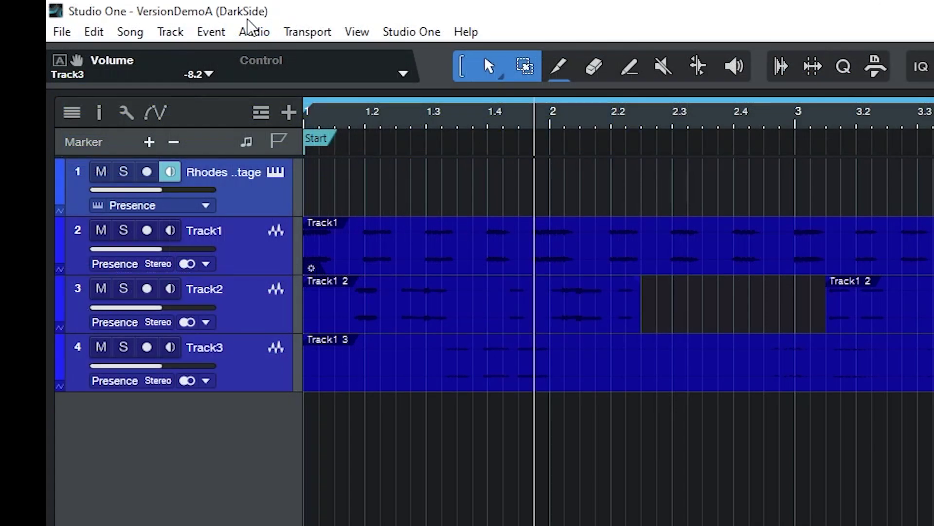
- Render the mastering file for the DarkSide version
{"action": "left_click", "coordinate": [129, 32]}
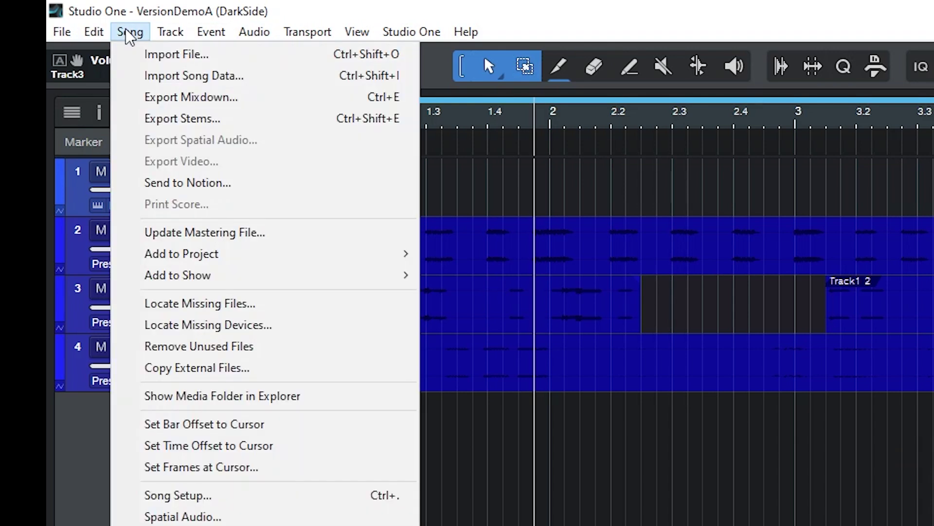
{"action": "left_click", "coordinate": [269, 241]}
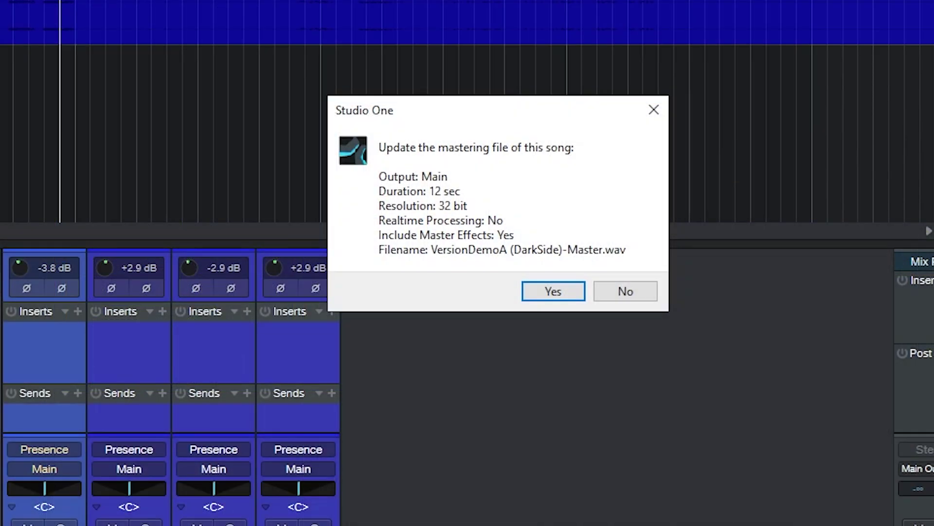
{"action": "left_click", "coordinate": [542, 290]}
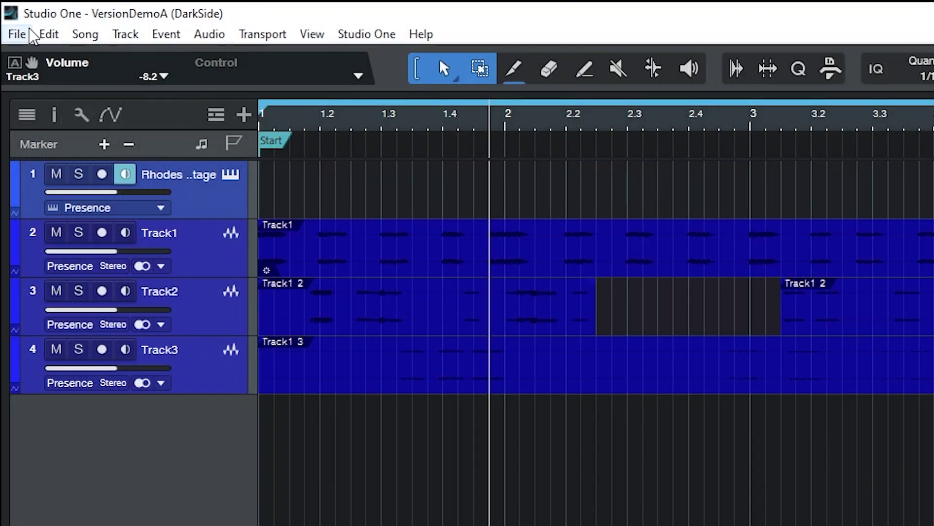
- Restore the BrightSide version and render its mastering file
{"action": "left_click", "coordinate": [28, 34]}
{"action": "left_click", "coordinate": [76, 219]}
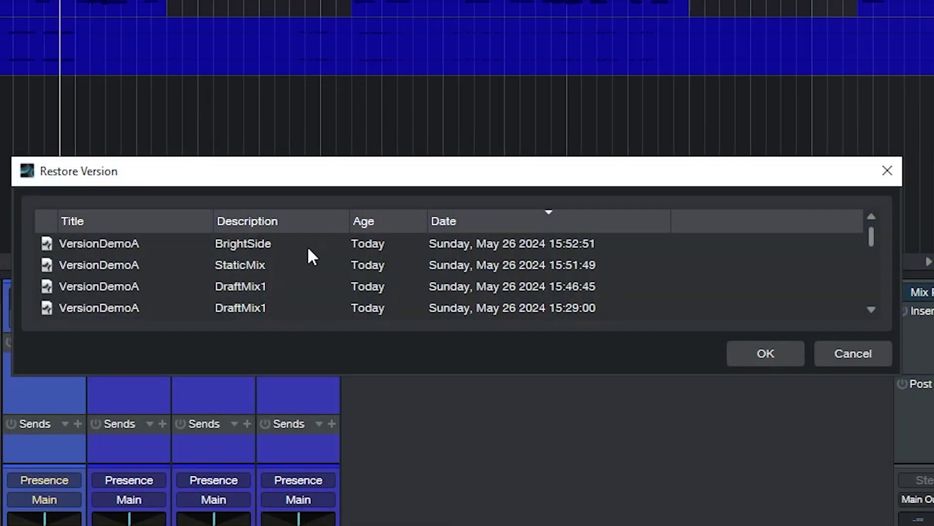
{"action": "left_click", "coordinate": [290, 244]}
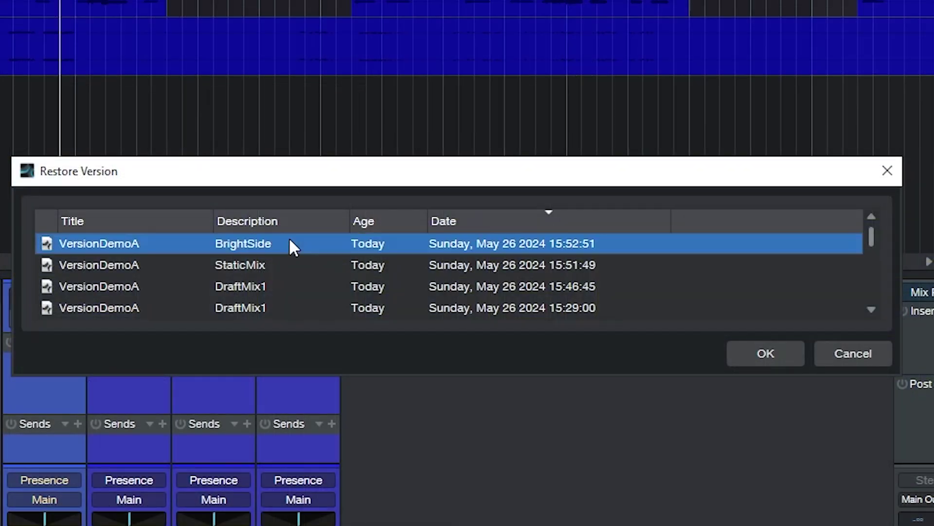
{"action": "left_click", "coordinate": [782, 350]}
{"action": "left_click", "coordinate": [86, 33]}
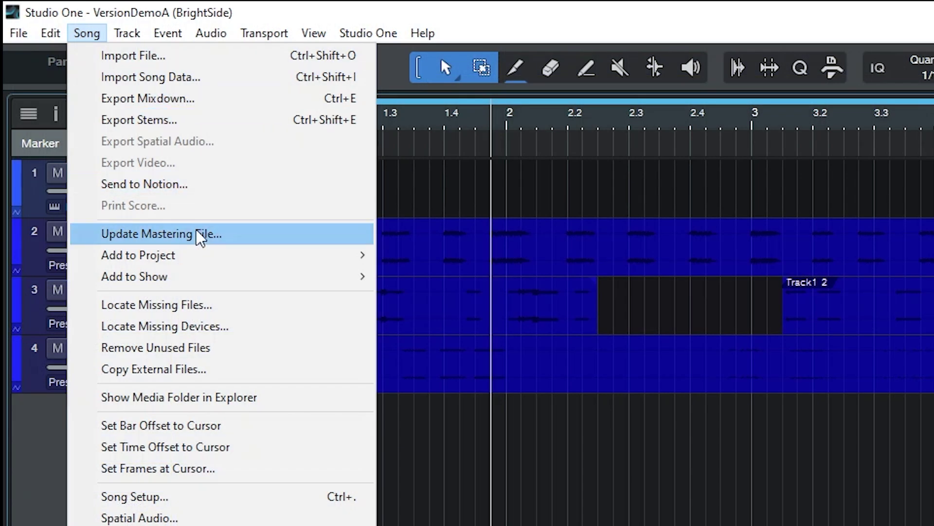
{"action": "left_click", "coordinate": [200, 234]}
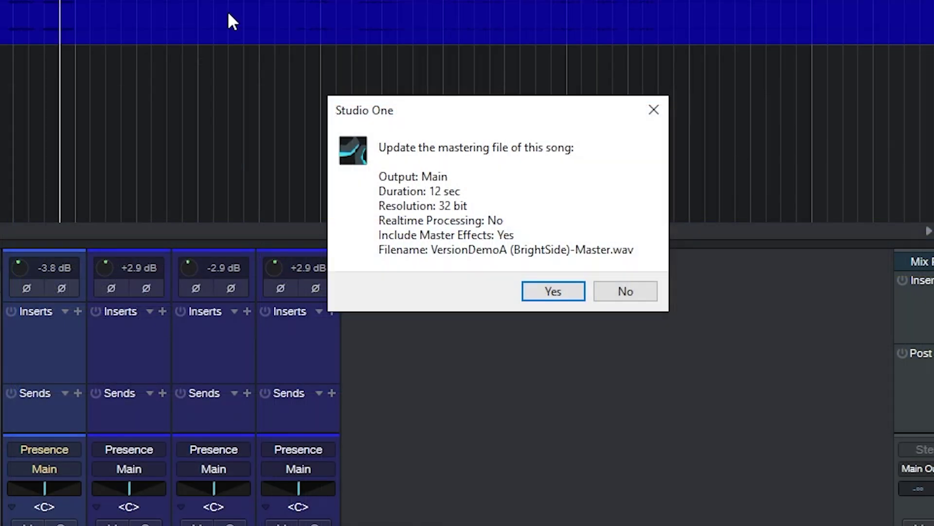
{"action": "left_click", "coordinate": [565, 292]}
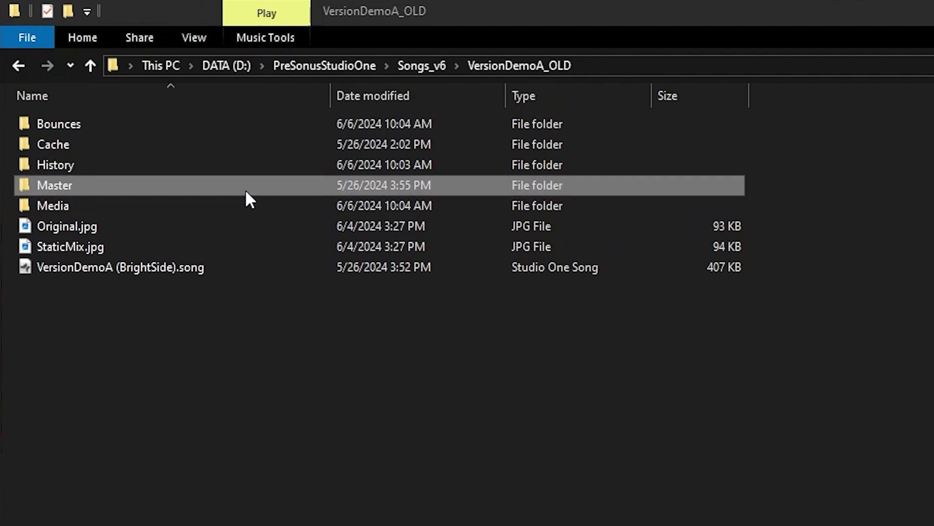
- Open the Master folder and inspect the BrightSide and DarkSide master WAV files
{"action": "double_click", "coordinate": [248, 189]}
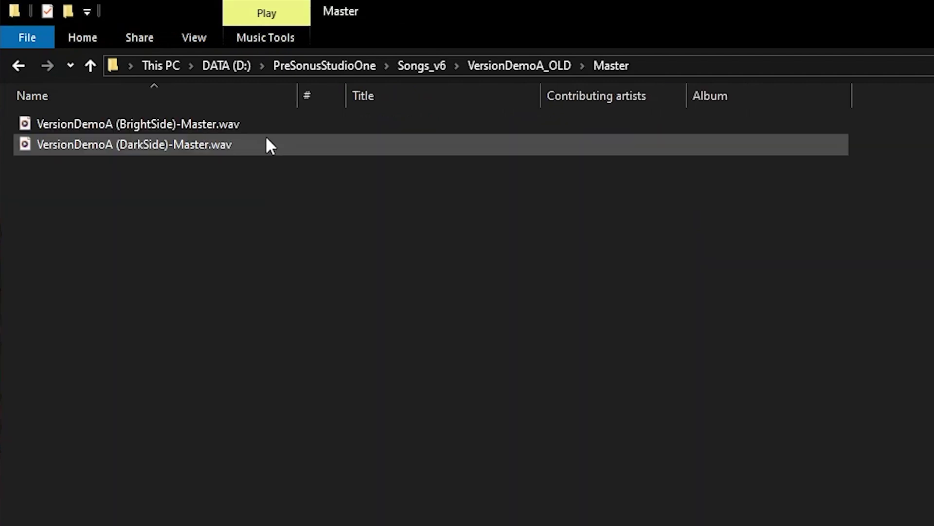
{"action": "left_click", "coordinate": [239, 121]}
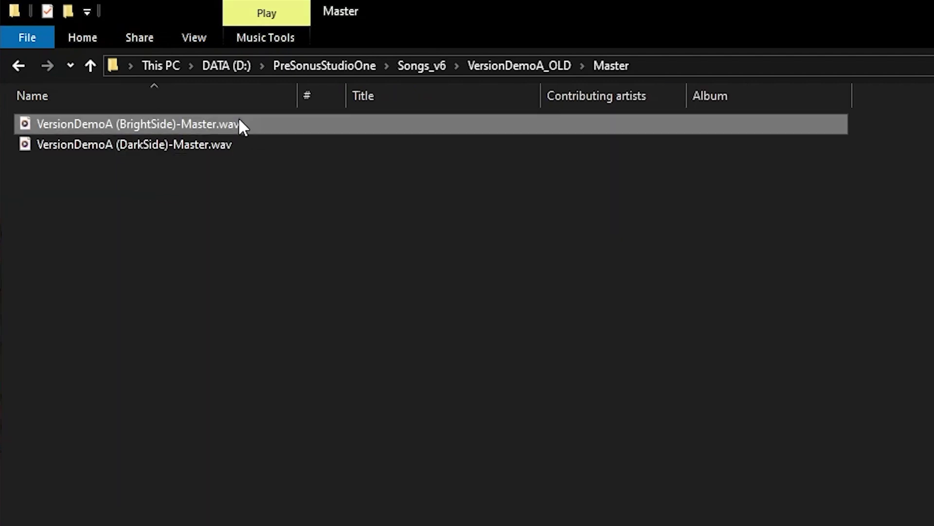
{"action": "left_click", "coordinate": [244, 143]}
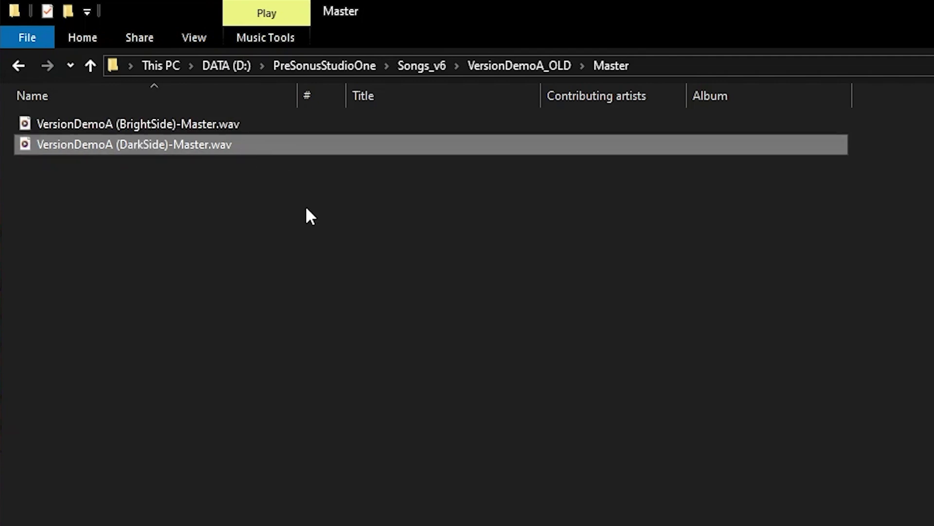
{"action": "left_click", "coordinate": [329, 264]}
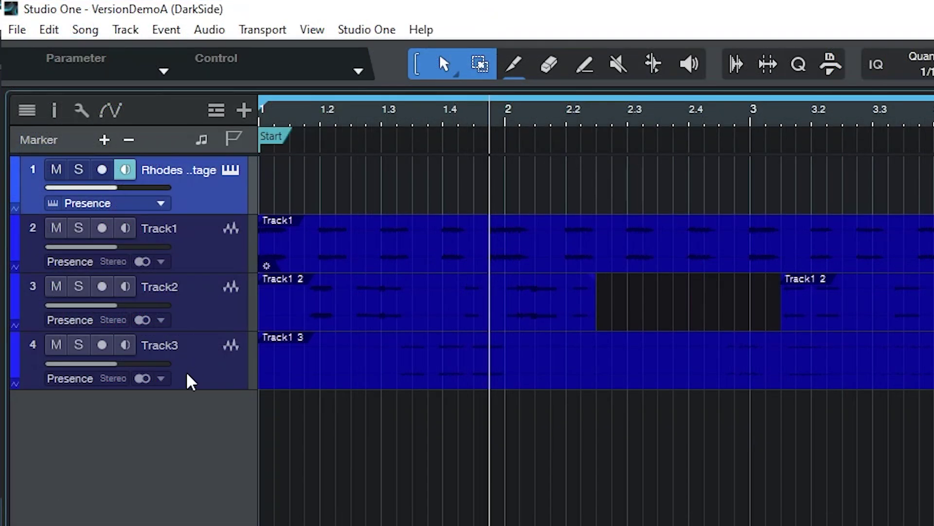
- Remove the Track3 track from the DarkSide song
{"action": "left_click", "coordinate": [194, 377]}
{"action": "right_click", "coordinate": [193, 379]}
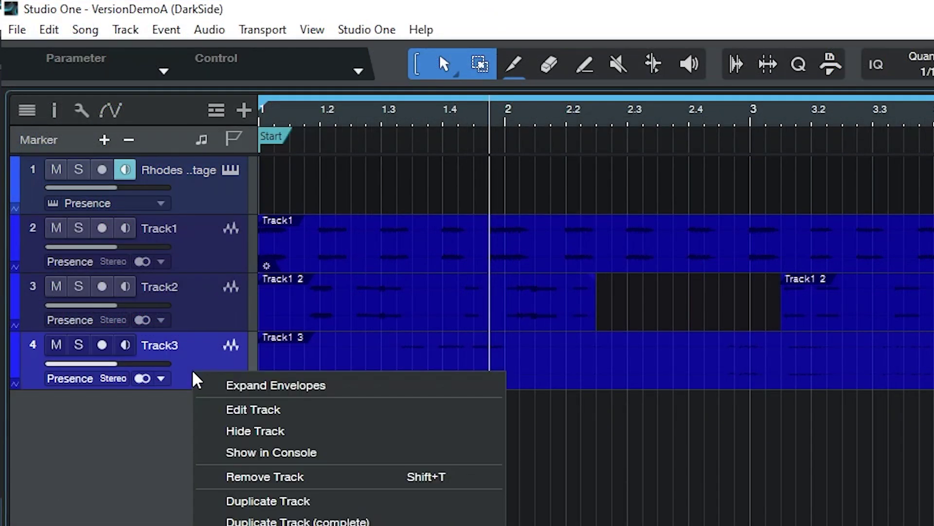
{"action": "left_click", "coordinate": [240, 477]}
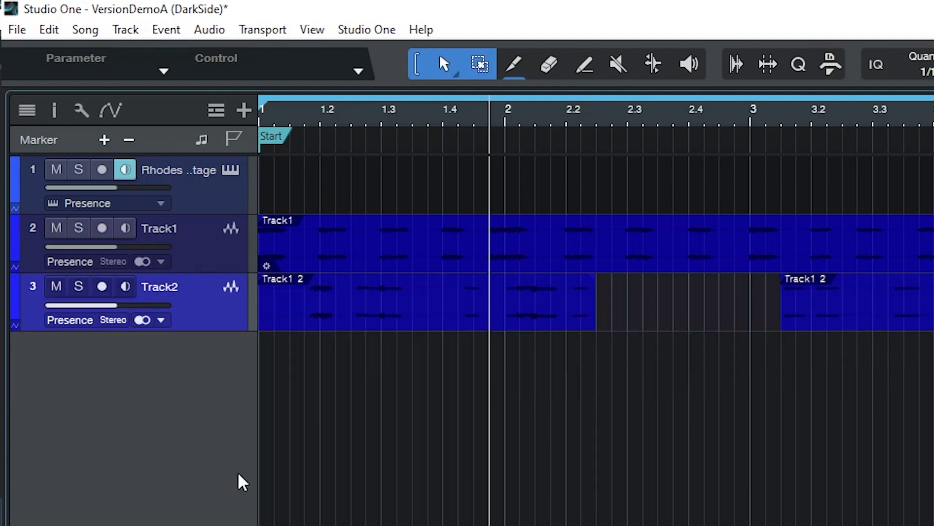
- Remove the song's unused files, deleting them permanently
{"action": "left_click", "coordinate": [94, 30]}
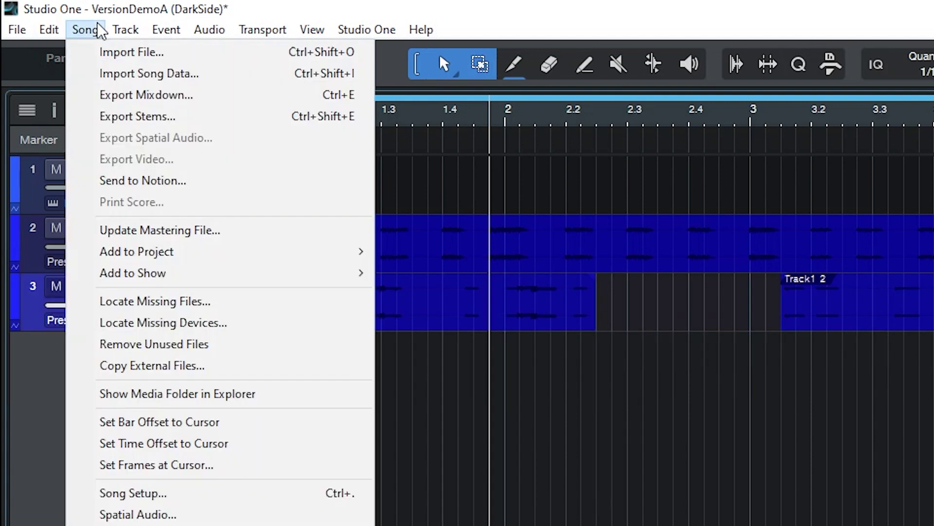
{"action": "left_click", "coordinate": [182, 344]}
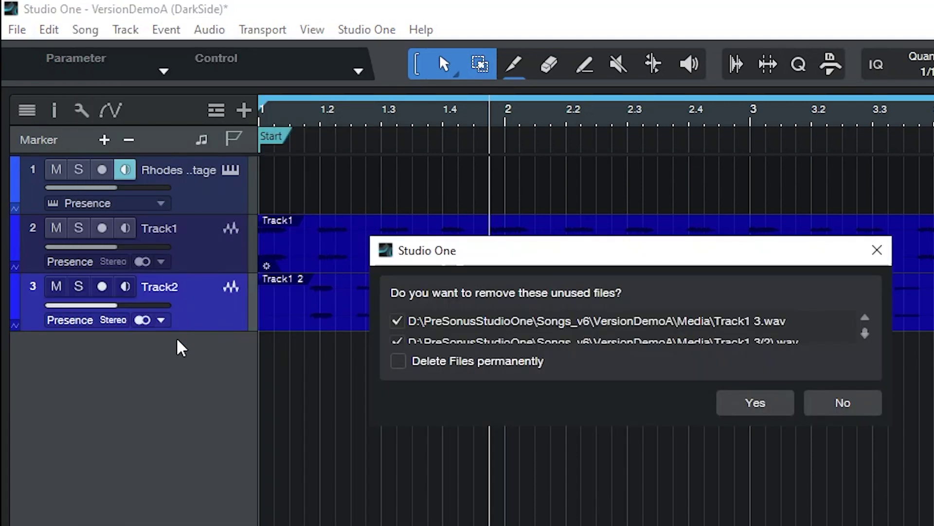
{"action": "left_click", "coordinate": [409, 363]}
{"action": "left_click", "coordinate": [745, 409]}
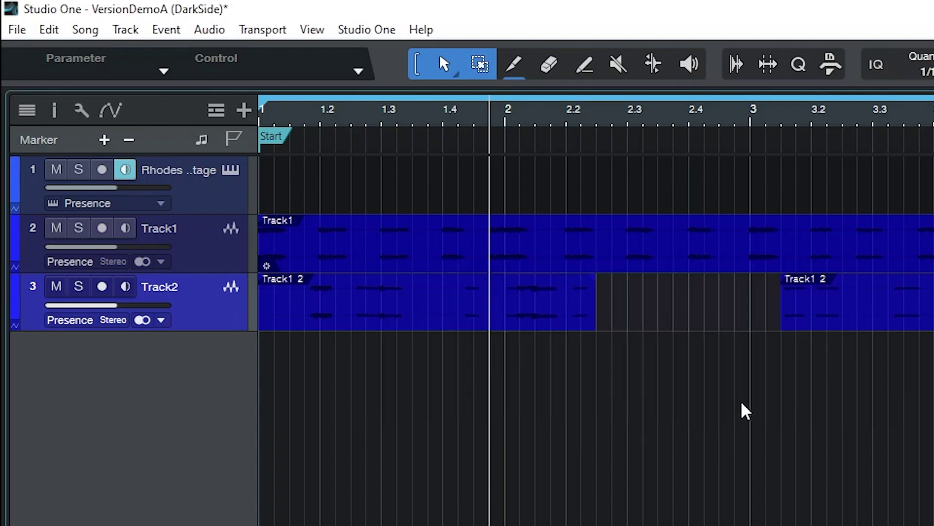
- Restore the BrightSide version, triggering the Locate Missing Files warning for three WAVs
{"action": "left_click", "coordinate": [22, 29]}
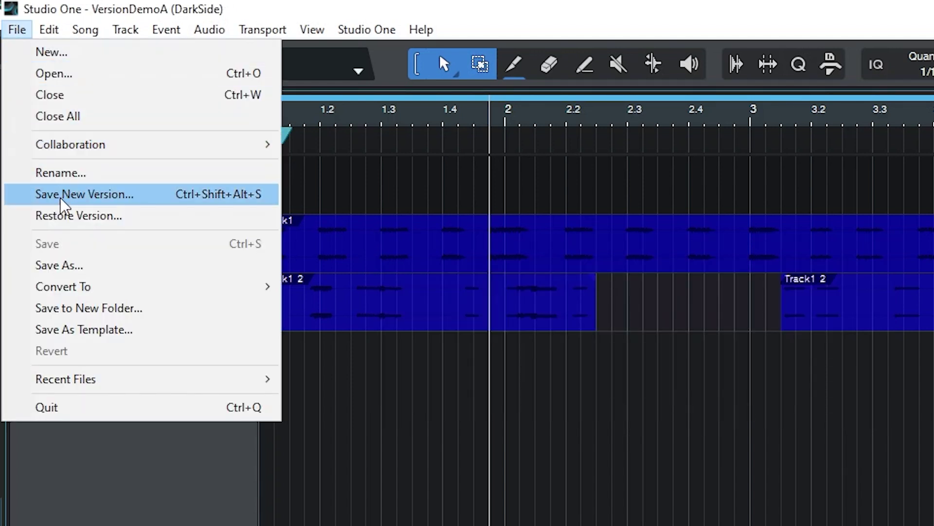
{"action": "left_click", "coordinate": [58, 216]}
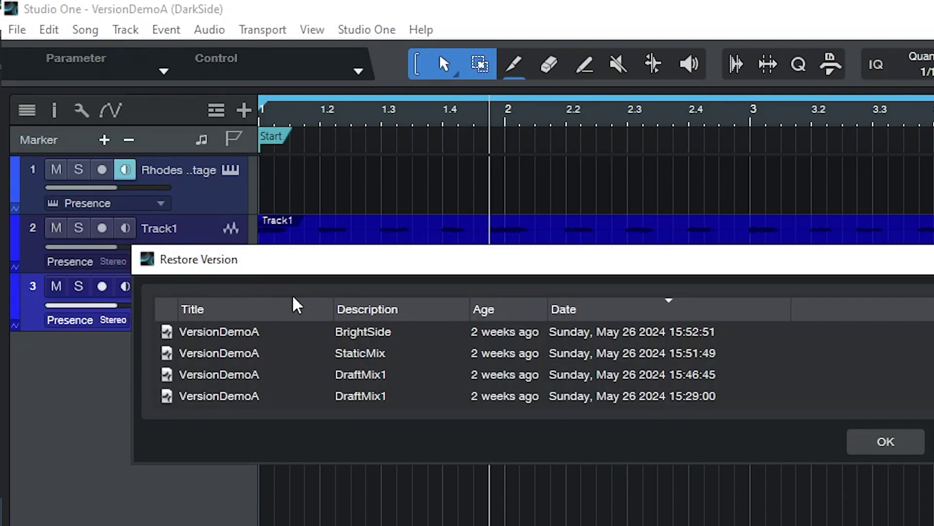
{"action": "left_click", "coordinate": [343, 334]}
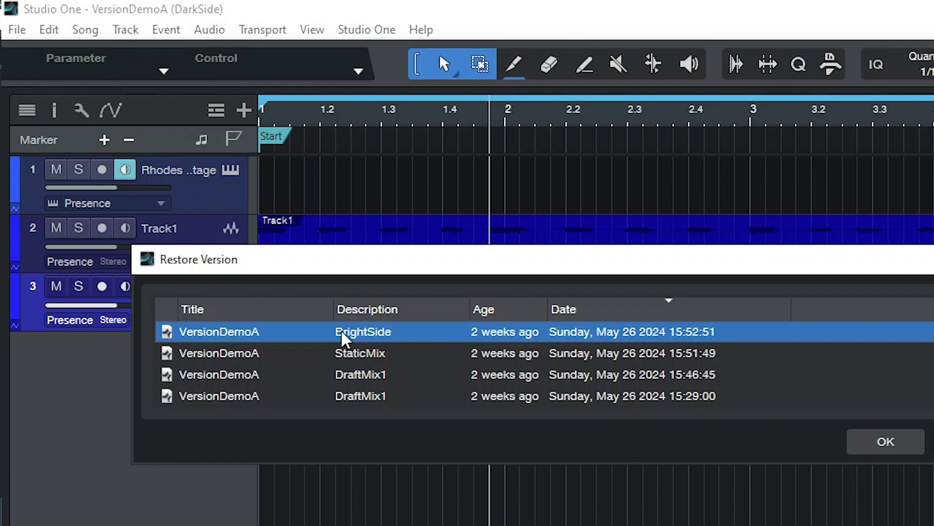
{"action": "left_click", "coordinate": [908, 446]}
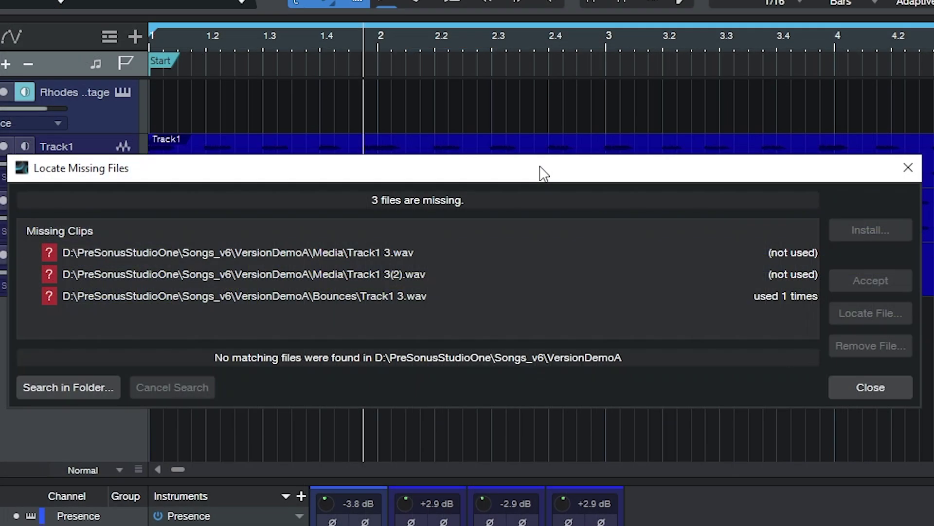